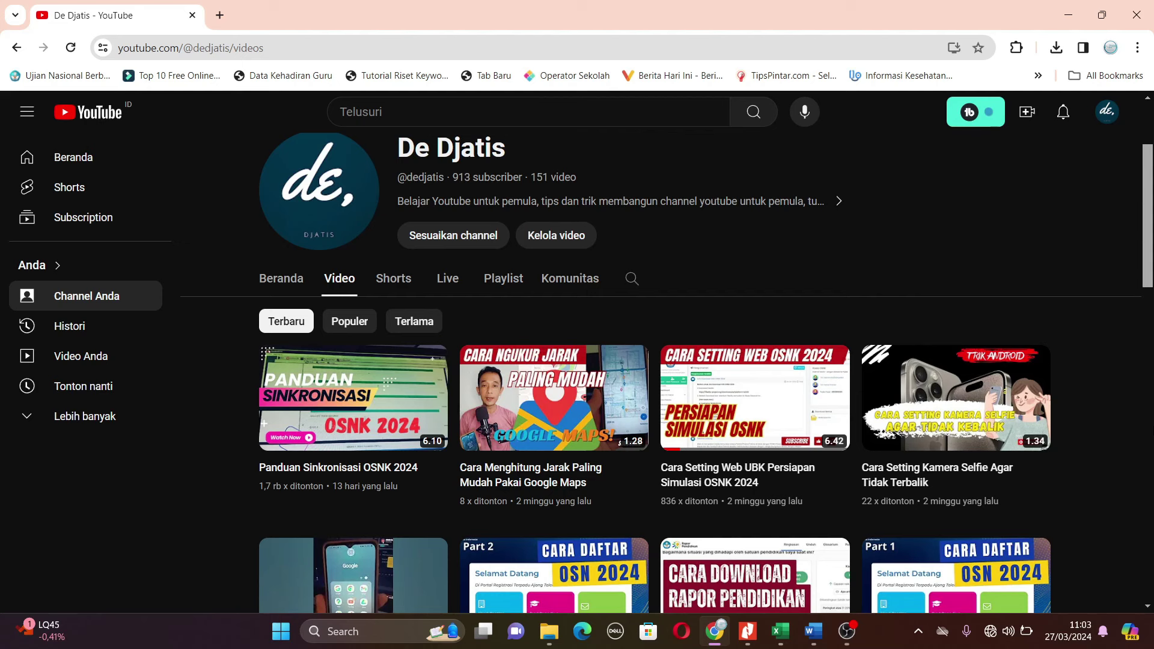
- Open a new Google tab beside the YouTube channel's Videos tab
mouse_move(604, 366)
- Search Google for puspresnas to bring up the Pusat Prestasi Nasional results
left_click(220, 15)
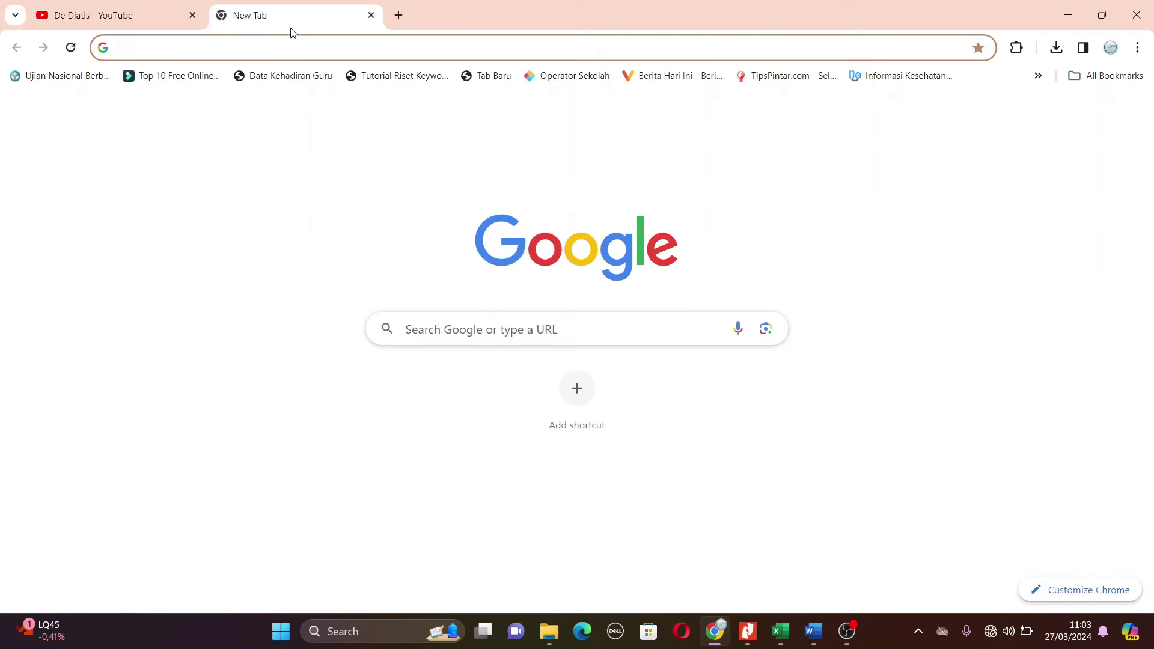
left_click(449, 325)
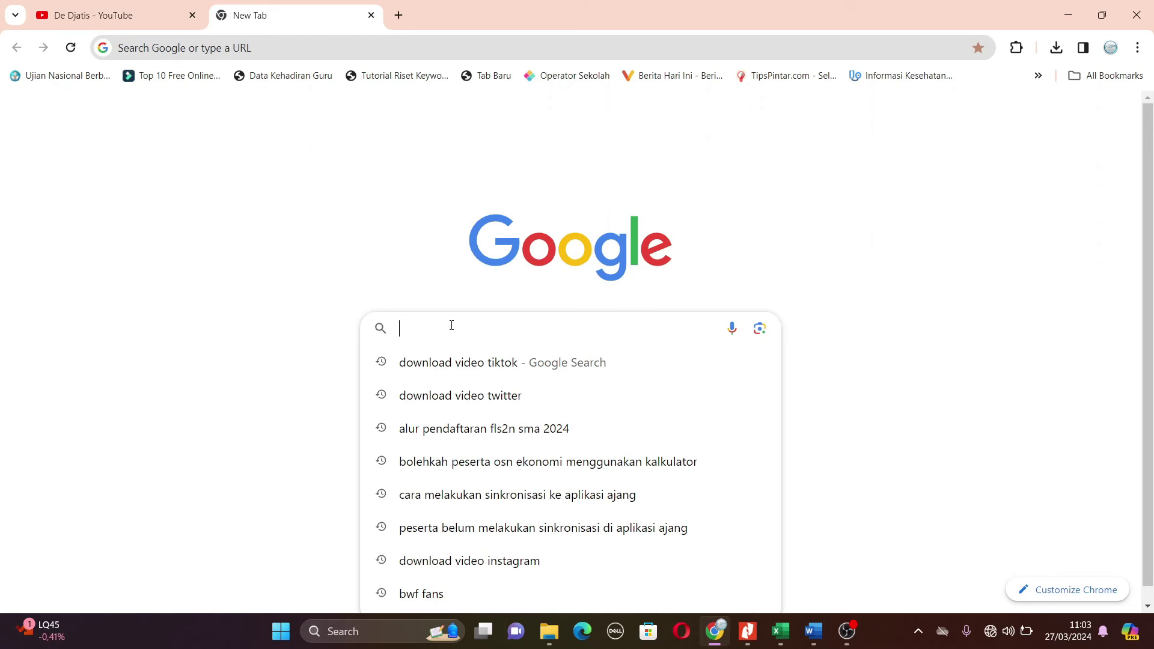
type("puspres")
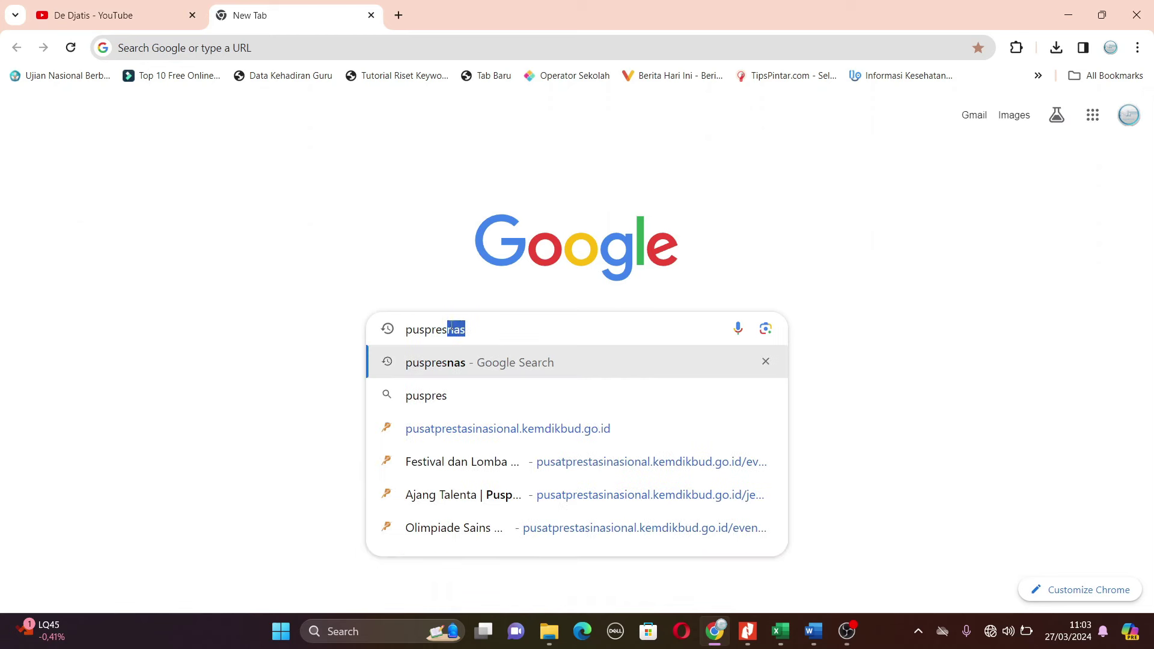
key("Return")
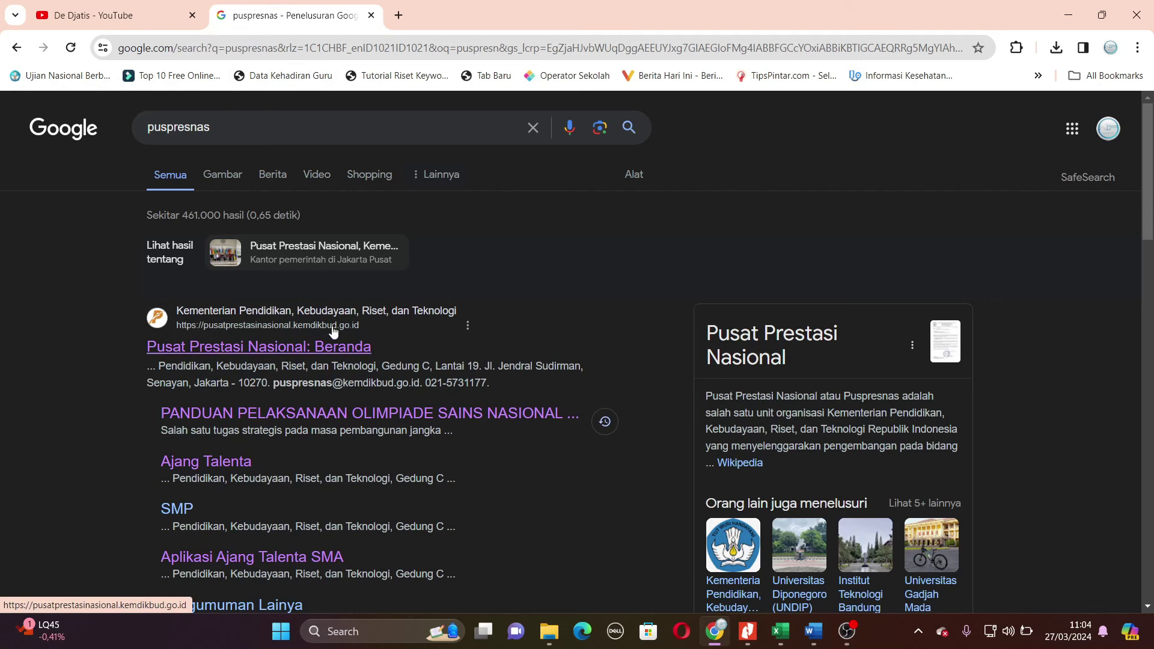
- Open the Pusat Prestasi Nasional homepage and its SMA-level talent events
left_click(326, 347)
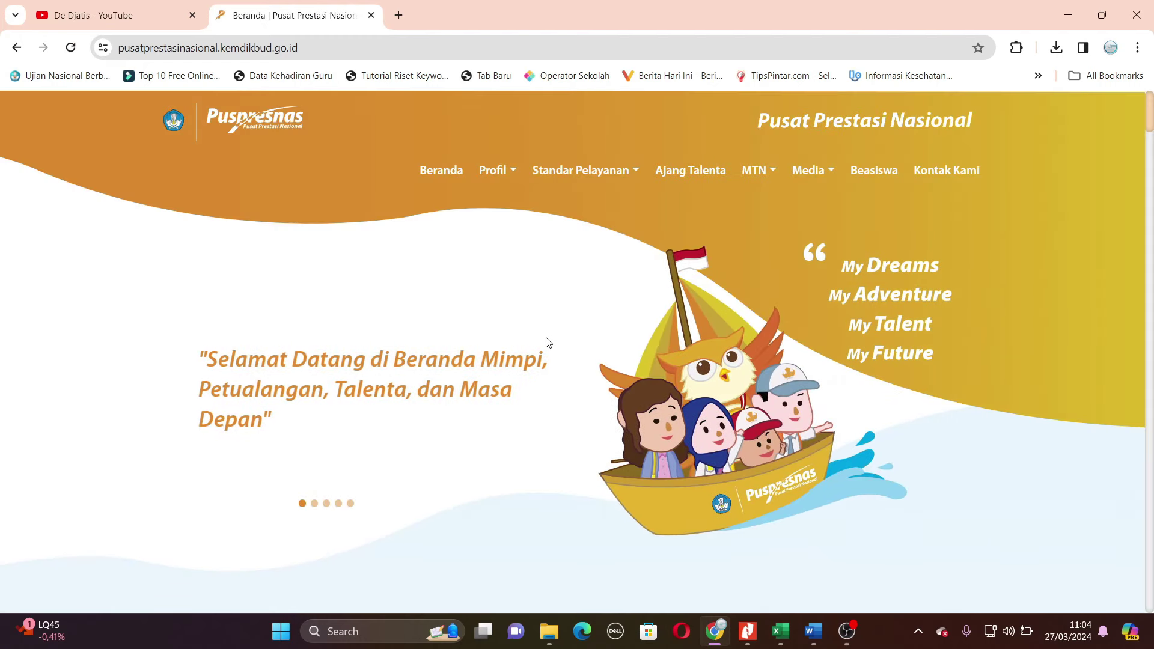
scroll(546, 342, "down", 12)
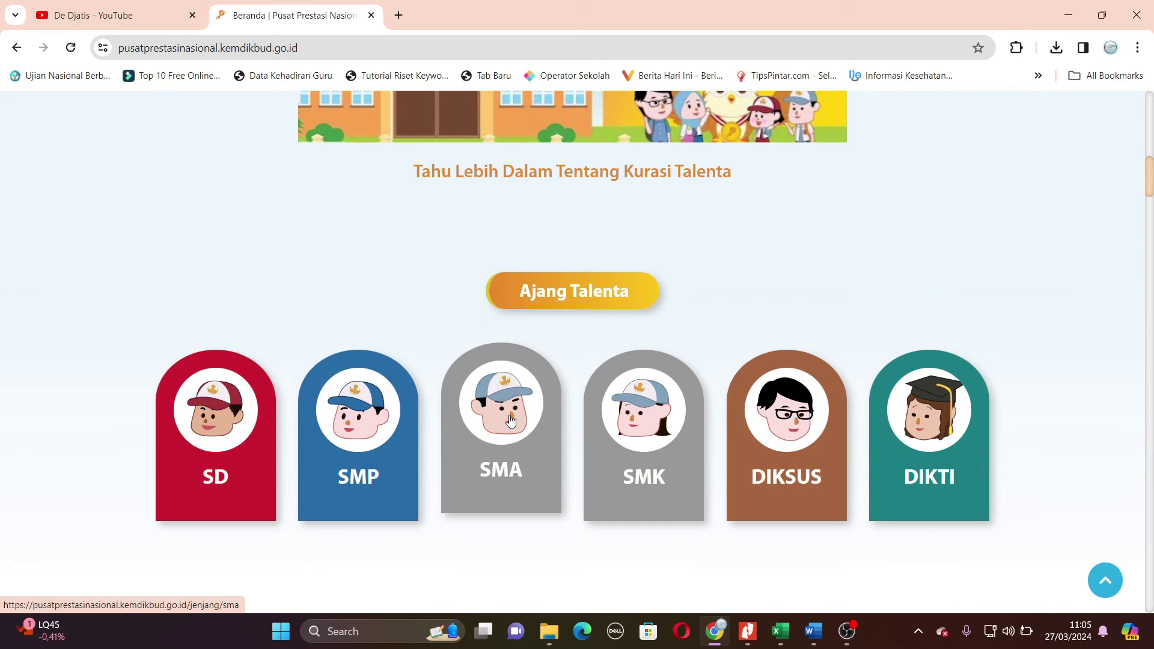
left_click(515, 432)
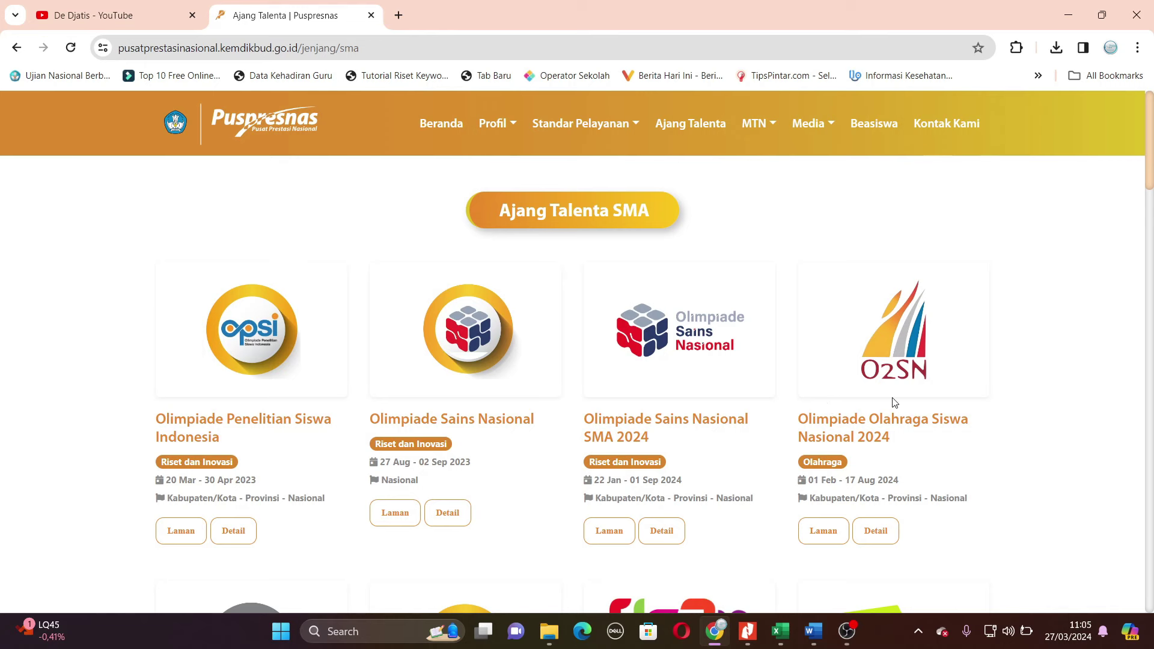
- Open the FLS2N 2024 event and scroll down to its Lampiran attachments
scroll(860, 399, "down", 3)
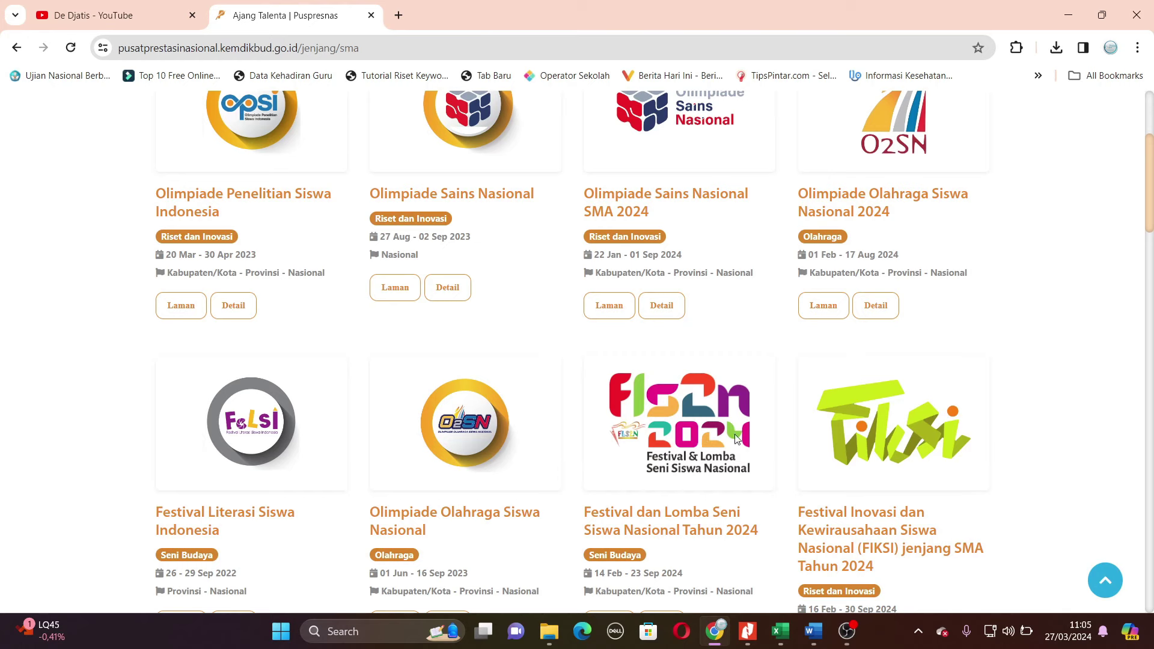
left_click(673, 515)
scroll(665, 434, "down", 4)
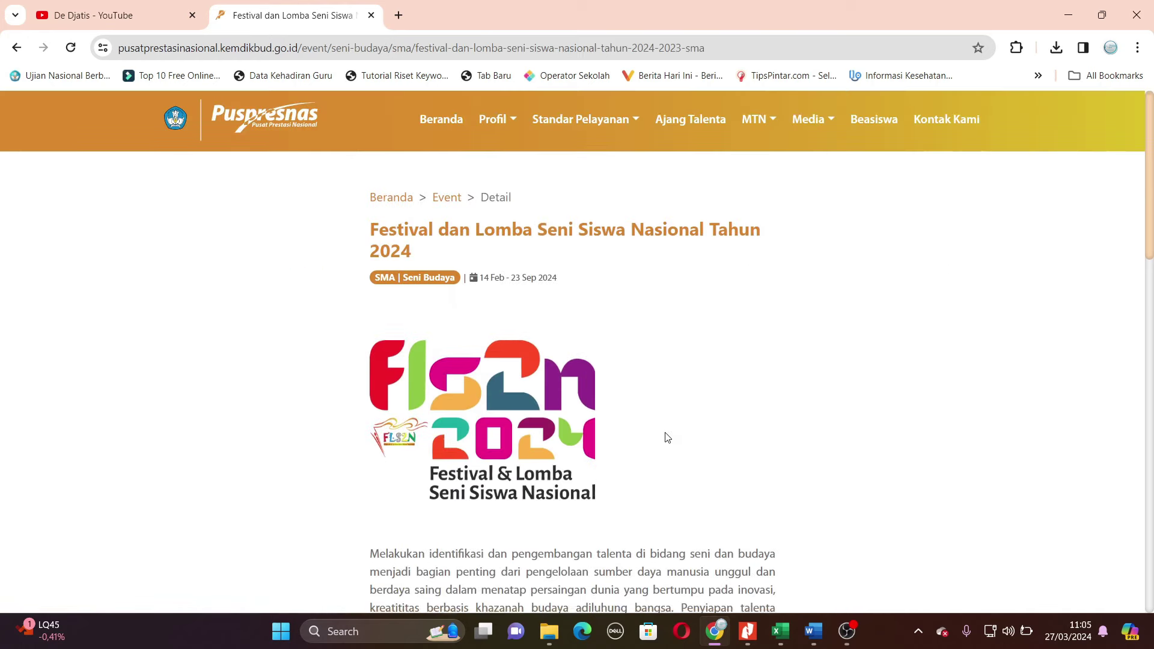
scroll(665, 434, "down", 6)
scroll(666, 434, "down", 3)
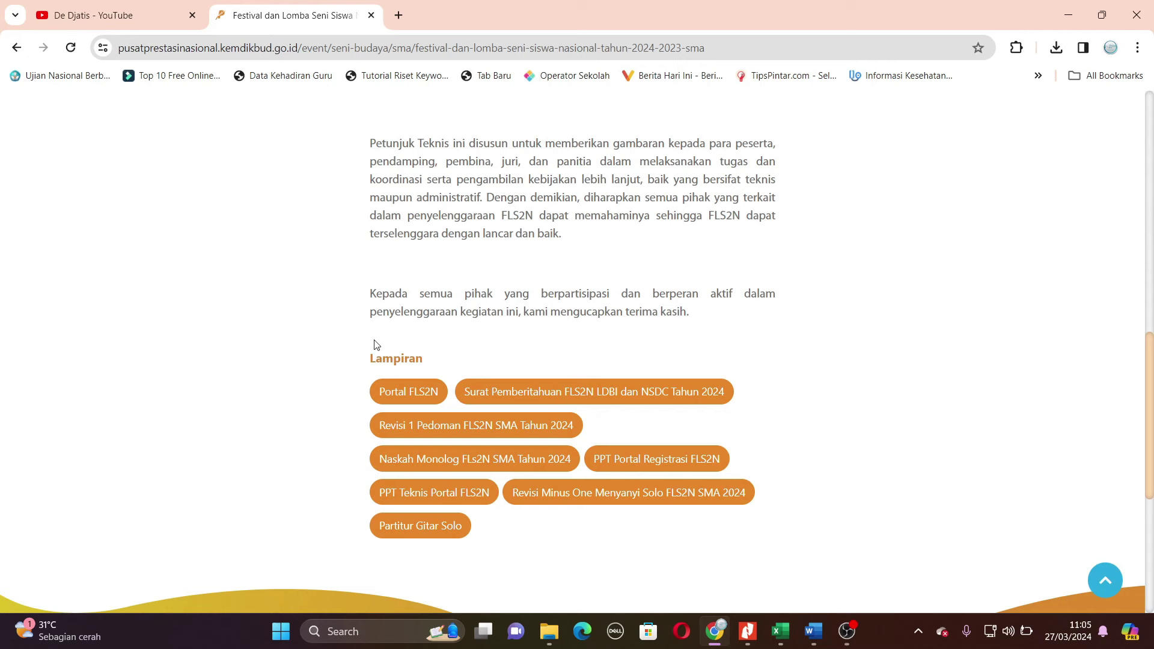
- Open Portal FLS2N and log in via SSO PDData as the school education operator
left_click(406, 396)
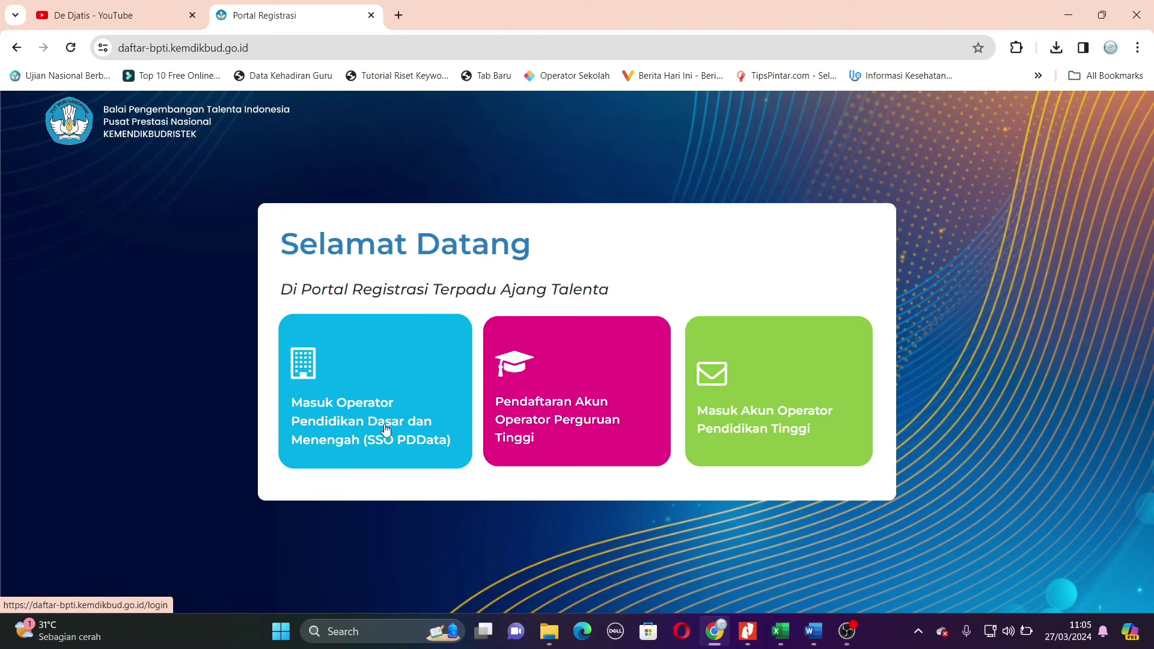
left_click(394, 384)
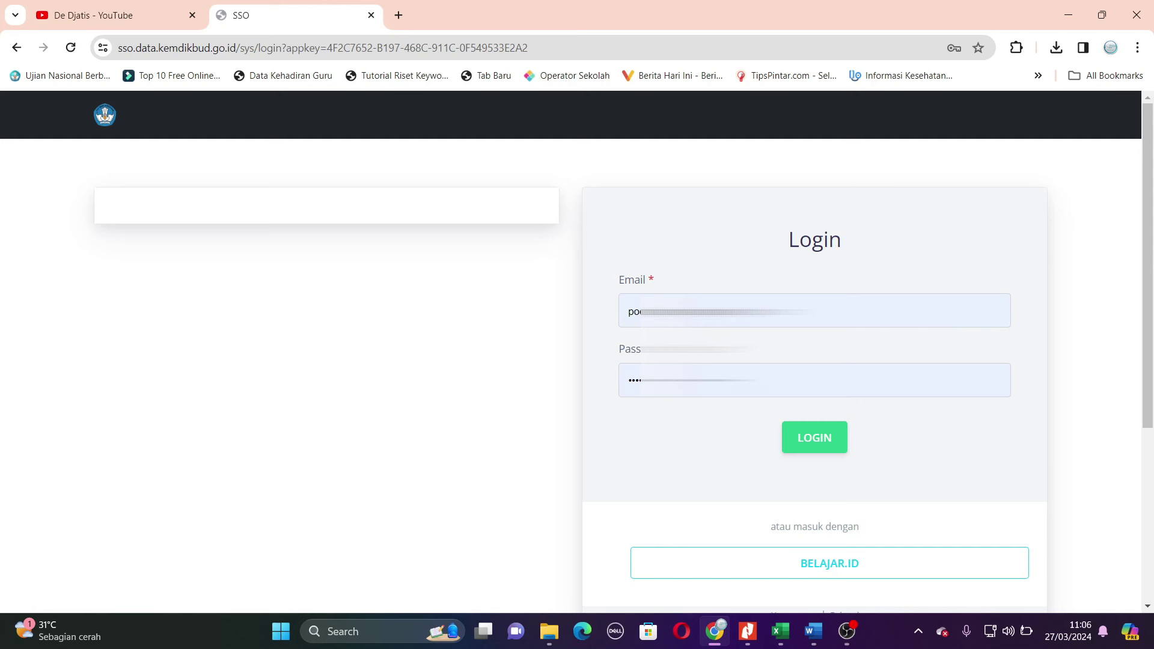
left_click(813, 439)
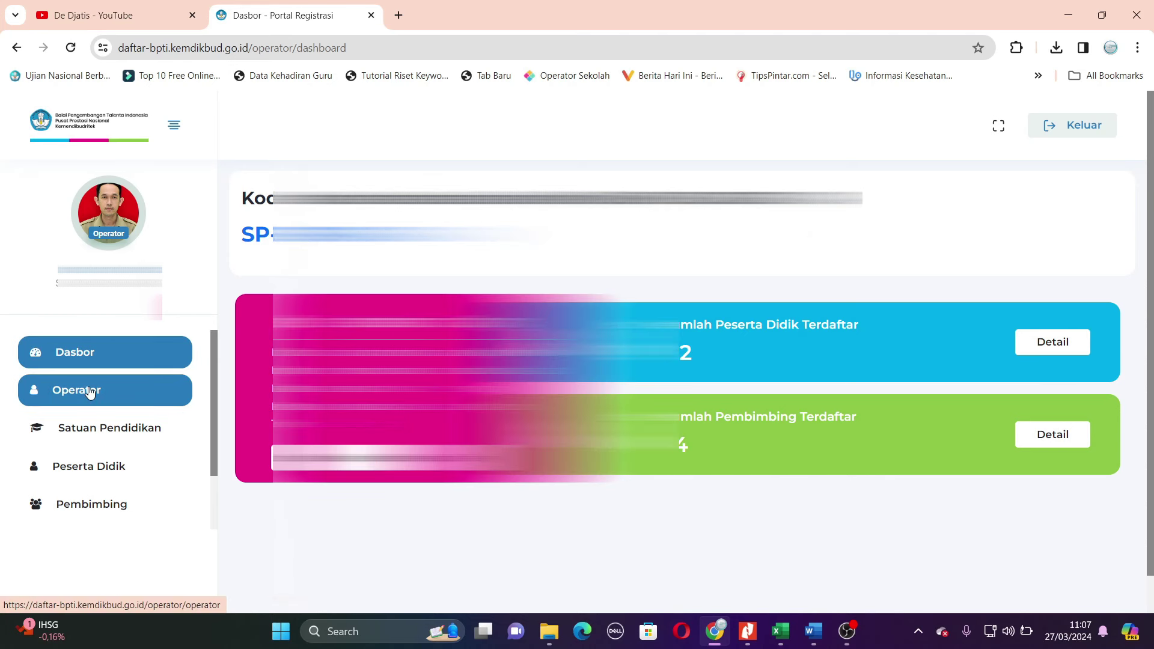
- Check the operator profile and the school's Satuan Pendidikan details
left_click(90, 392)
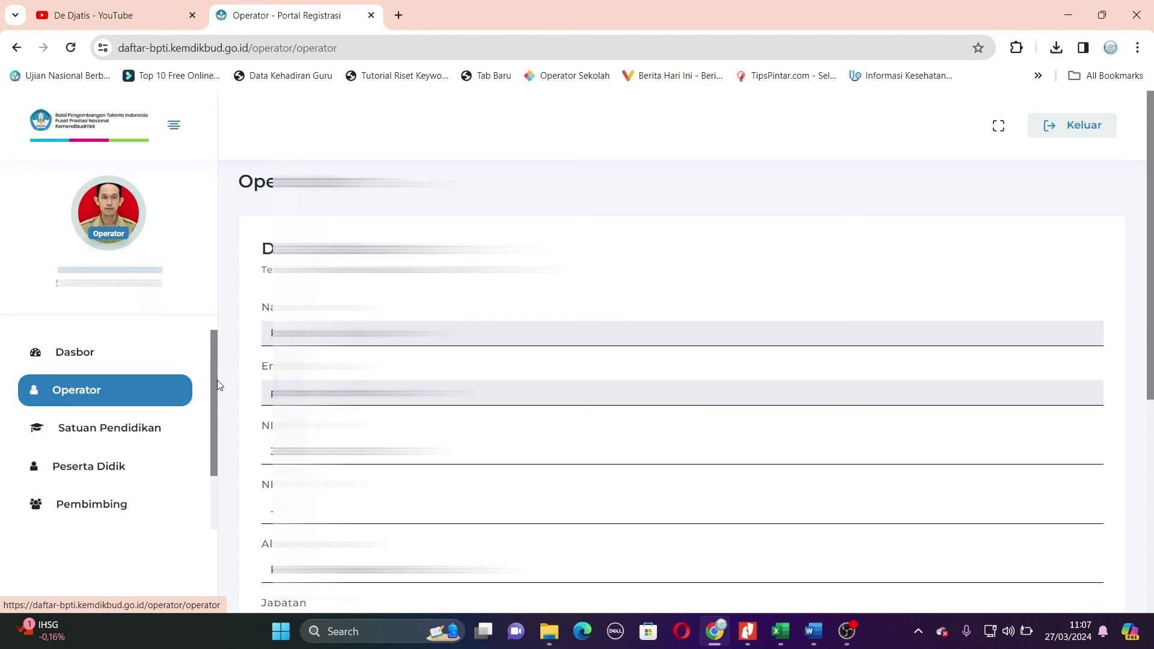
left_click(120, 432)
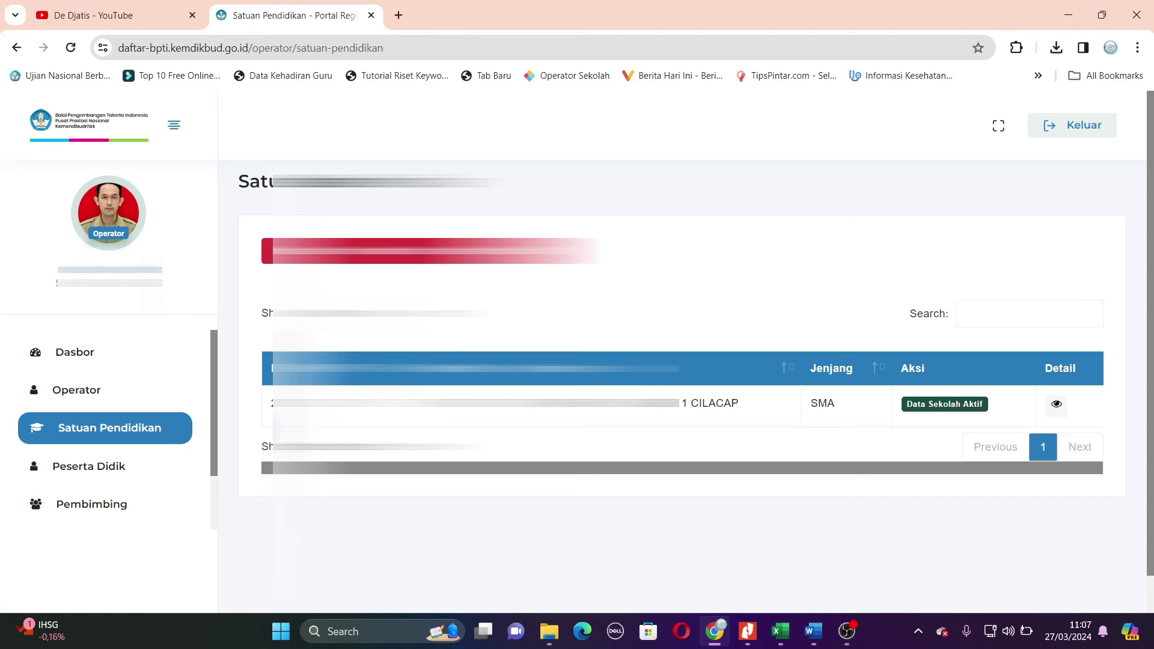
scroll(56, 447, "down", 1)
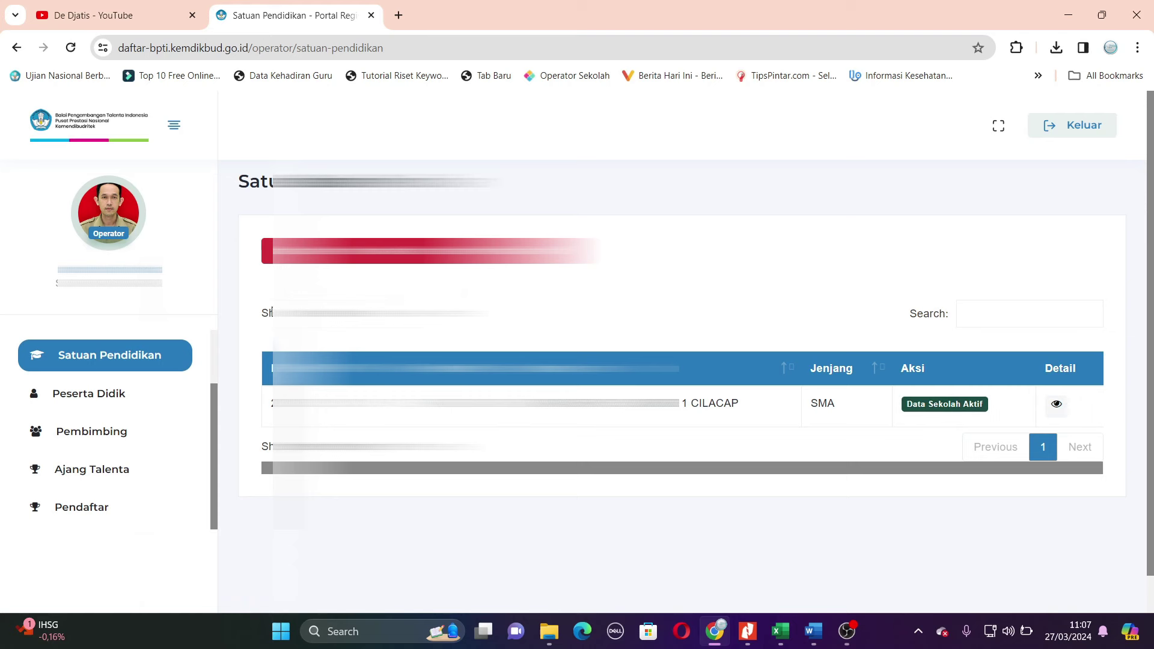
- Open the Peserta Didik list and scroll through the registered students
left_click(109, 400)
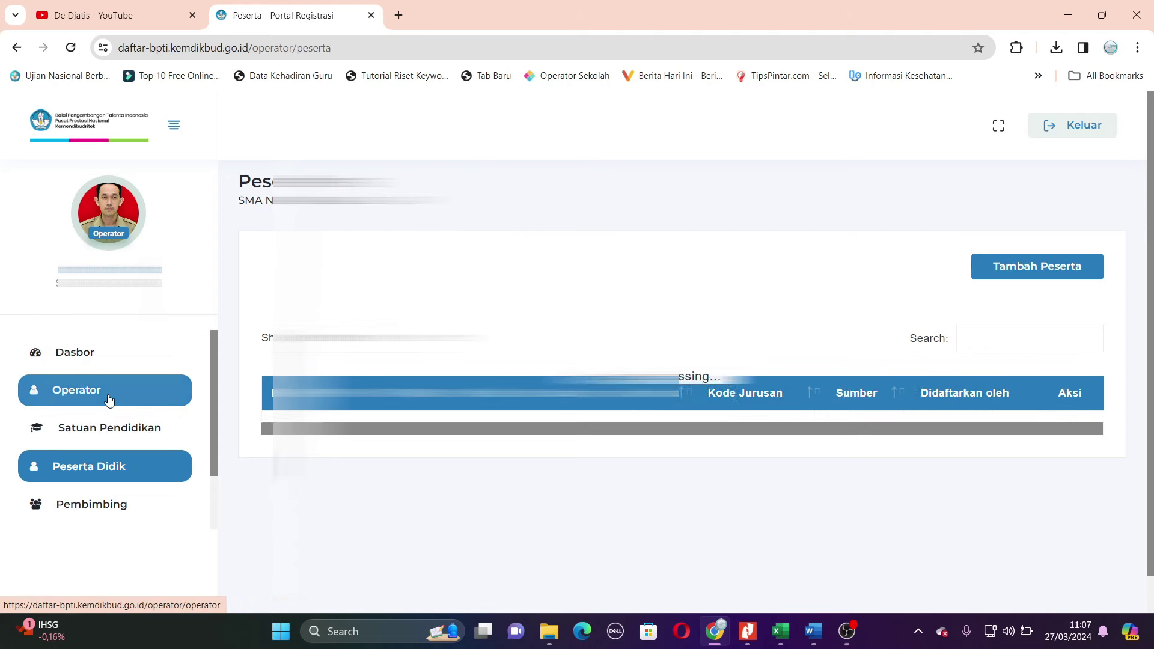
scroll(1135, 433, "down", 2)
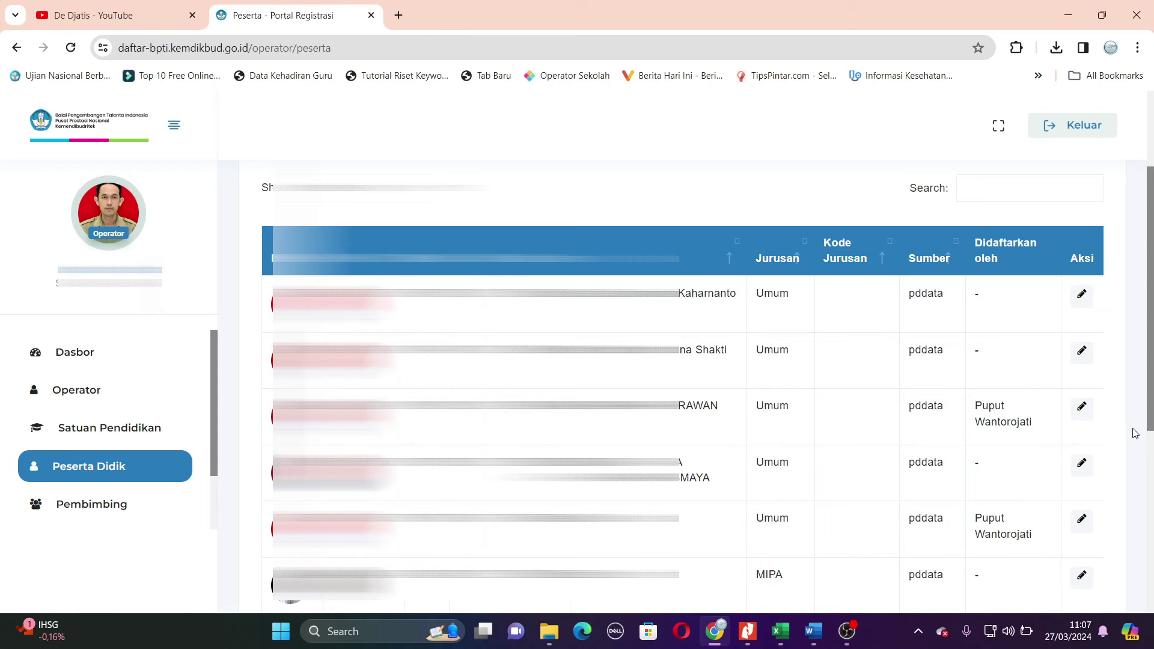
scroll(1135, 433, "down", 2)
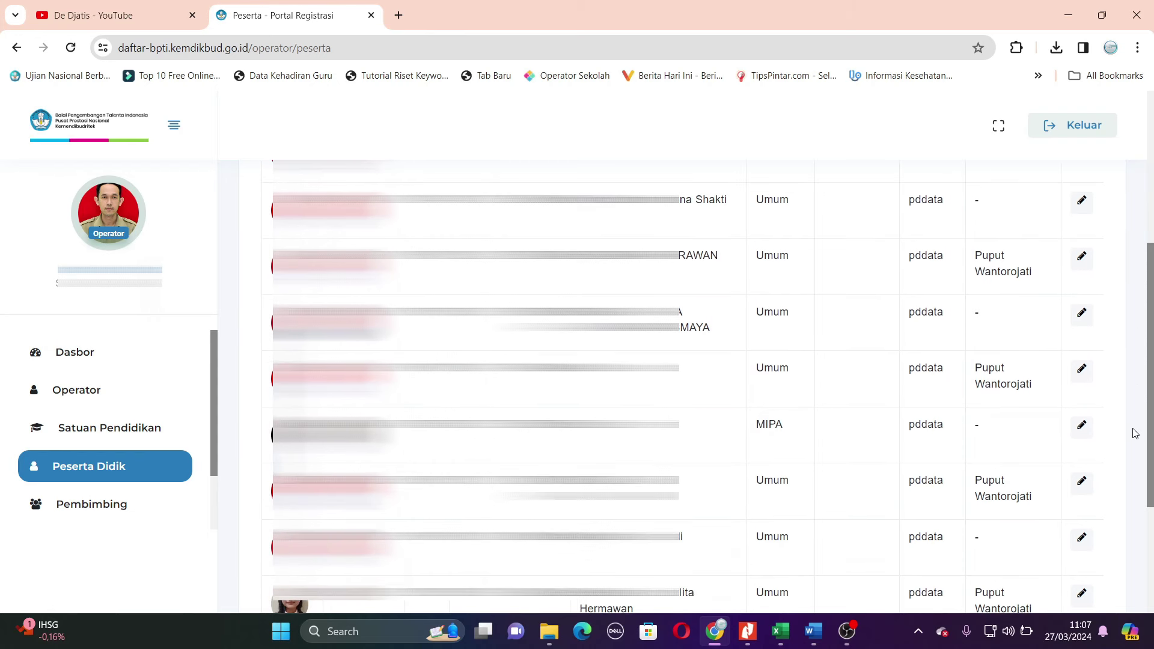
scroll(1135, 432, "down", 2)
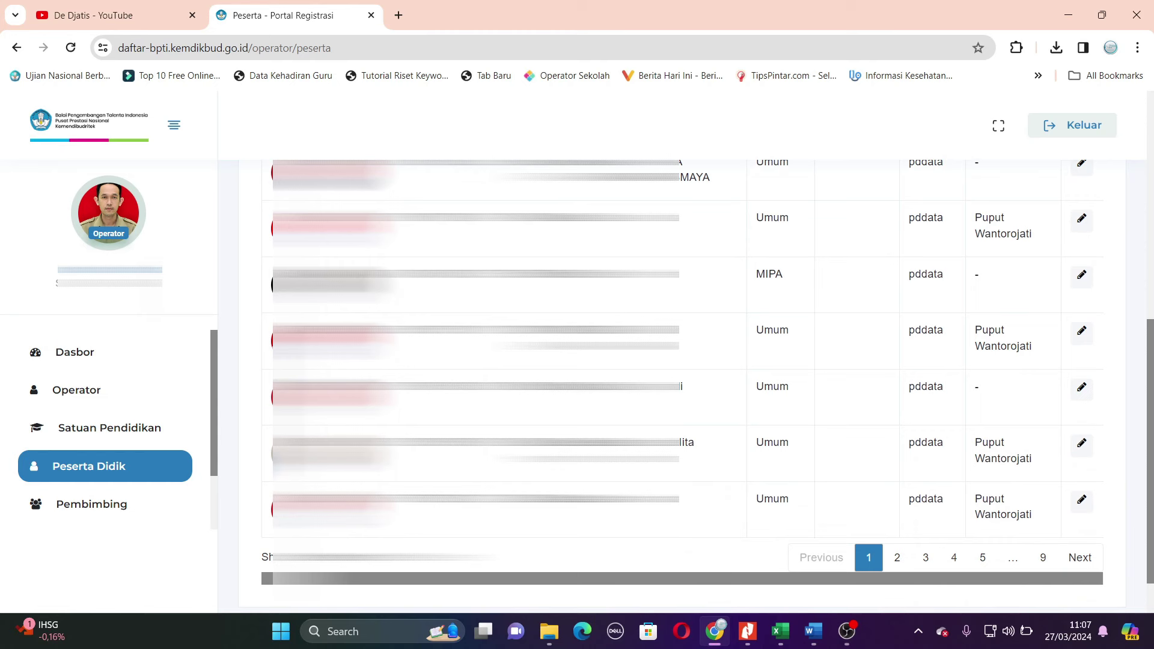
scroll(698, 385, "up", 5)
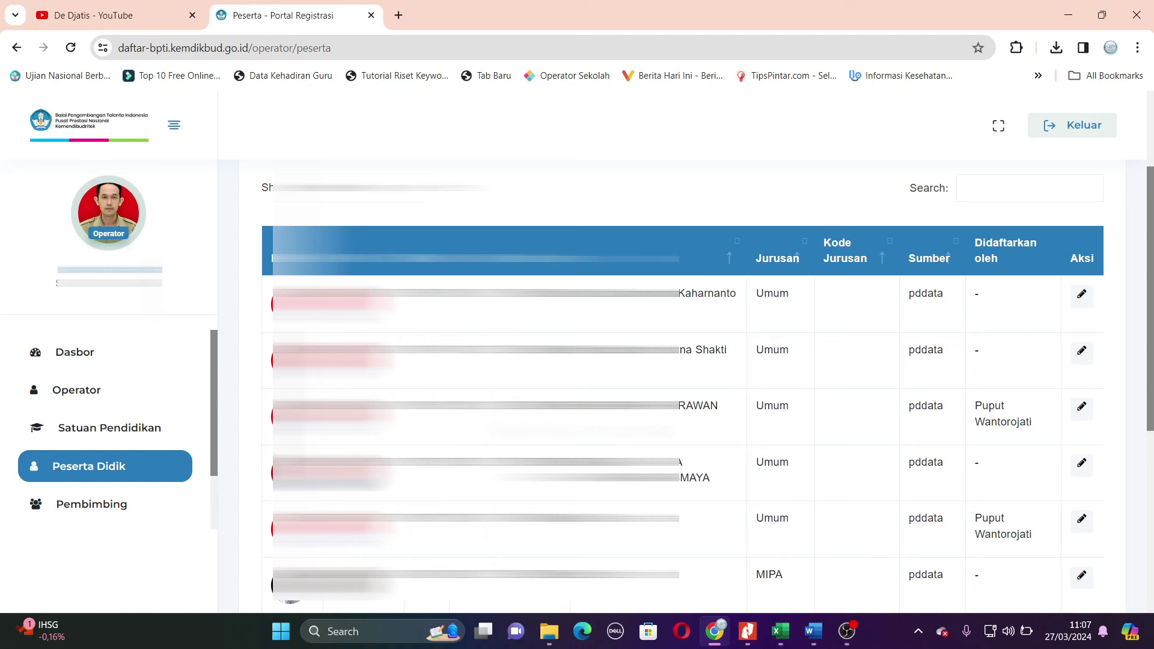
scroll(697, 384, "down", 1)
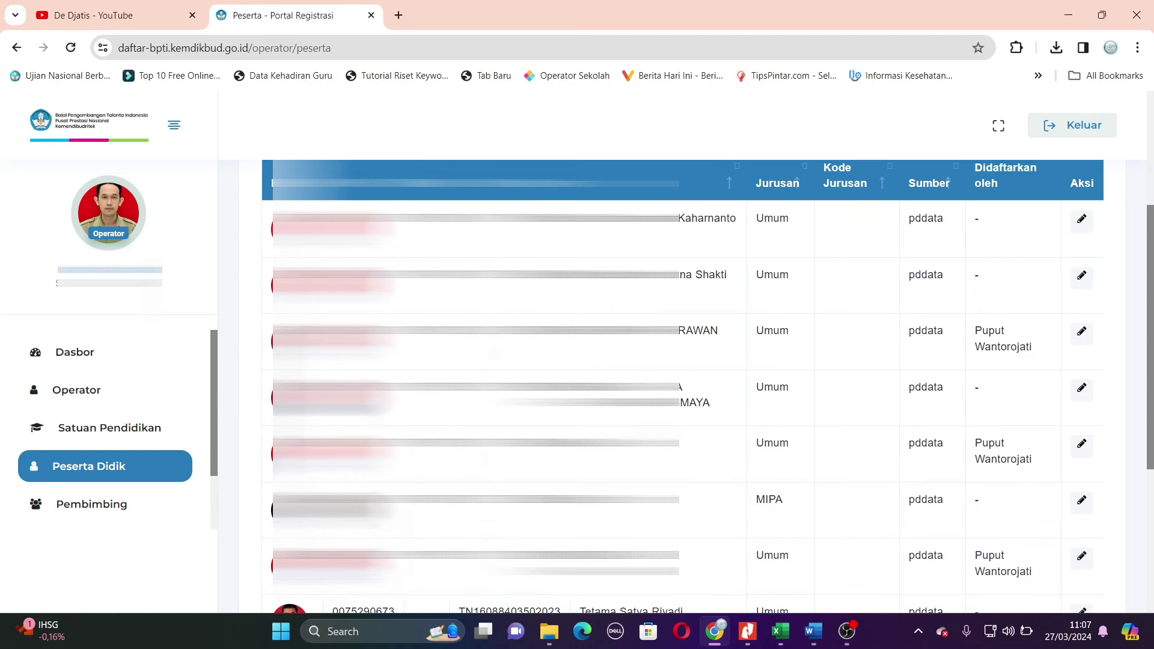
scroll(698, 385, "up", 1)
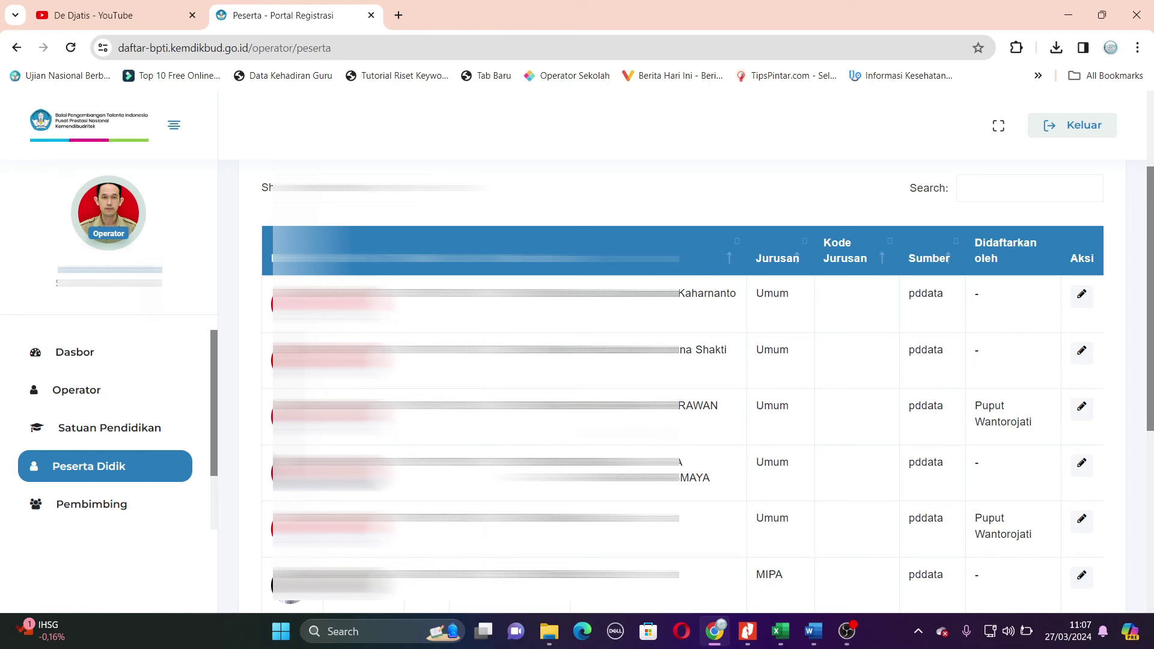
scroll(683, 385, "up", 3)
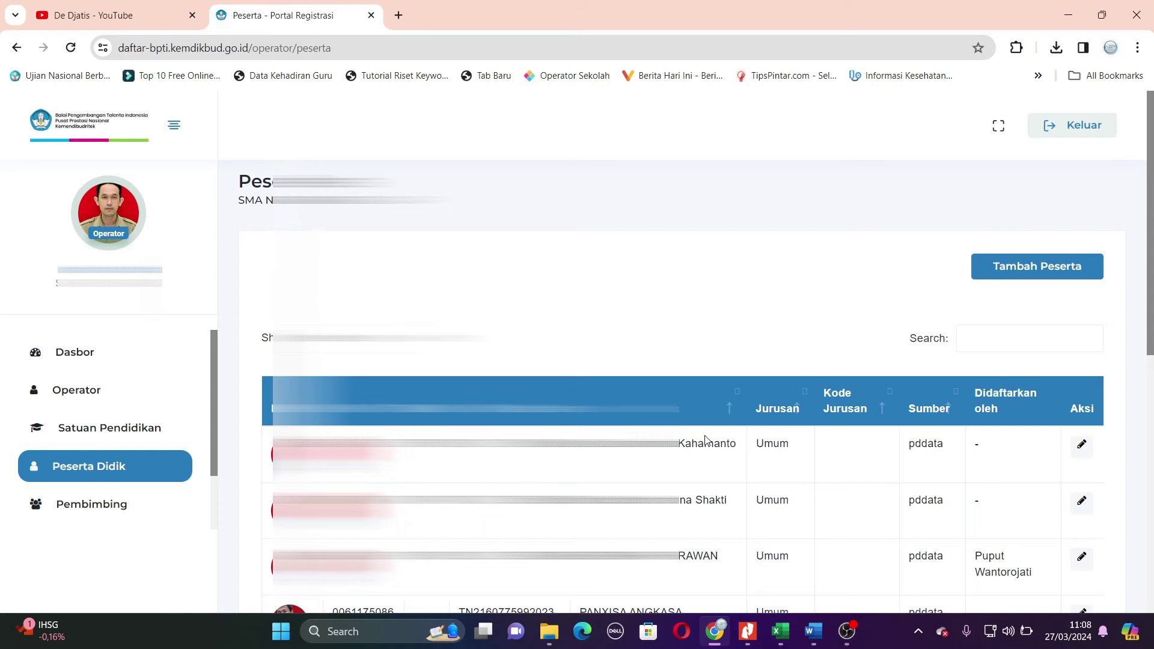
left_click(780, 631)
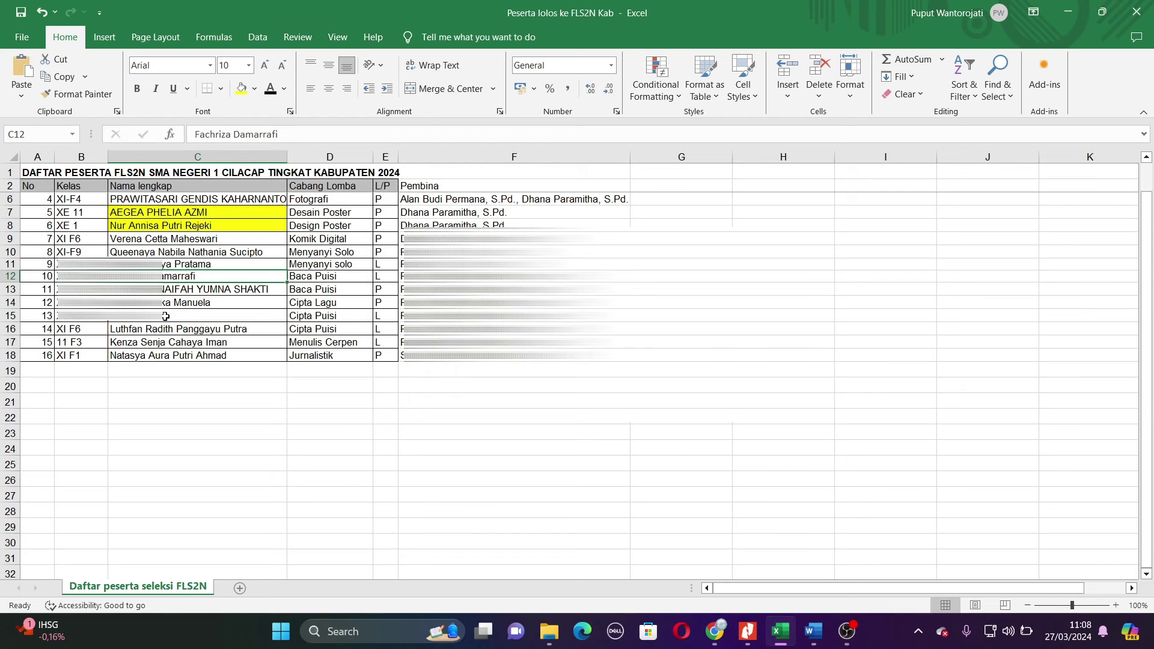
left_click(165, 342)
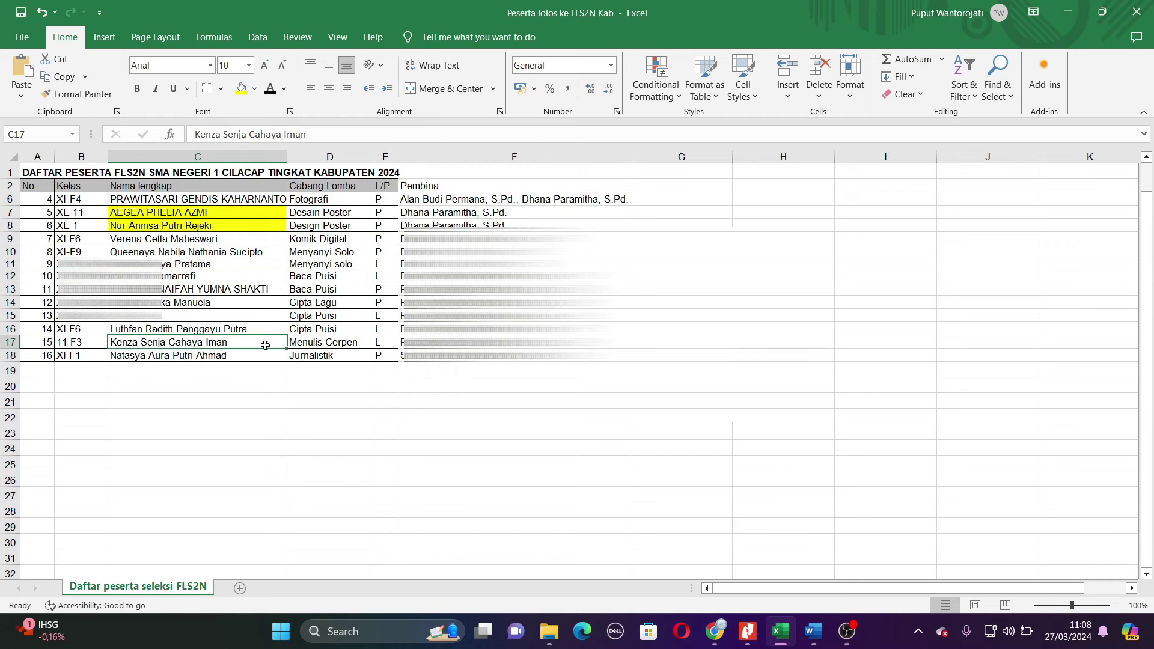
left_click(717, 638)
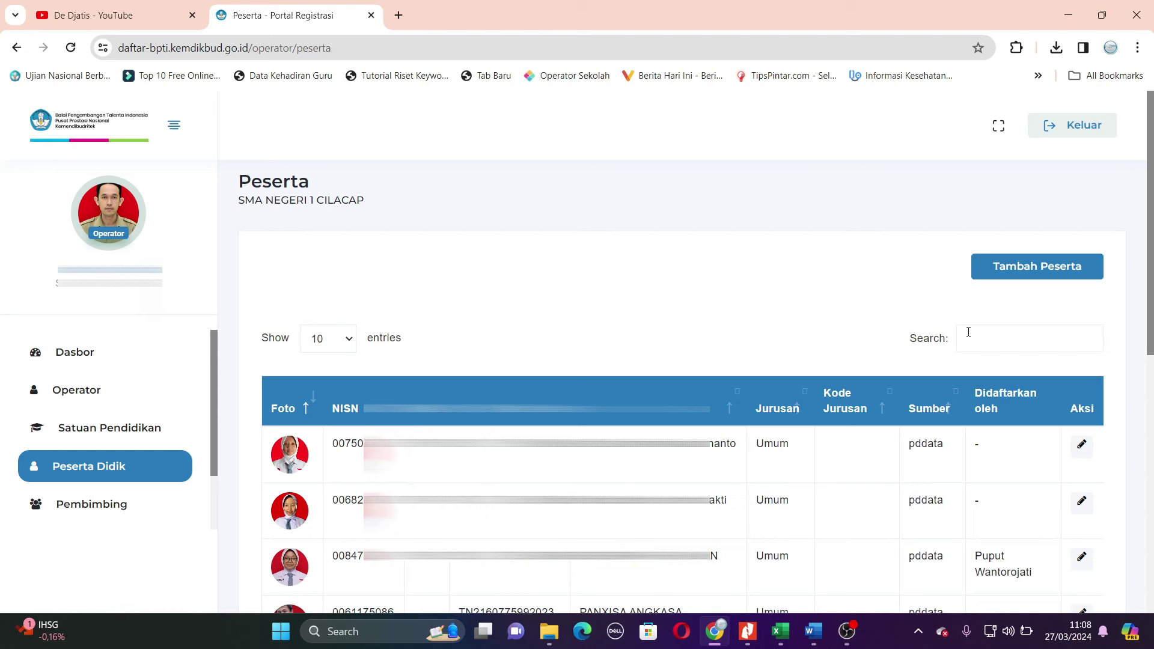
- Search the student by name, open their details and sync them with Pusat Data
left_click(981, 345)
type("kenza")
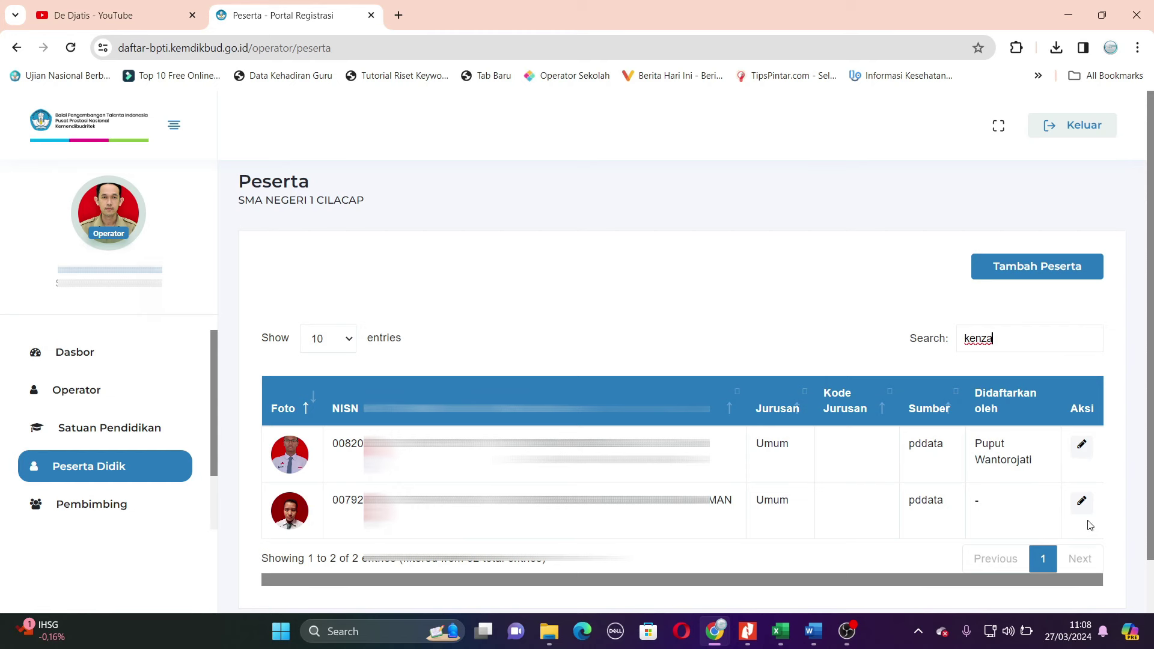
left_click(1082, 502)
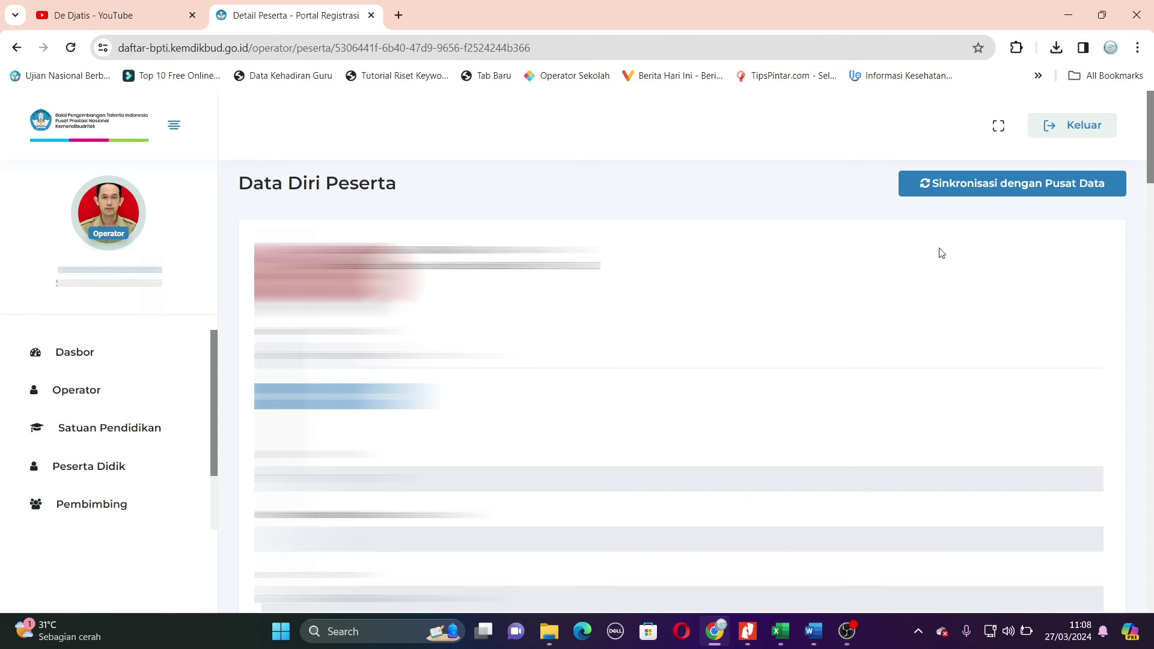
left_click(999, 186)
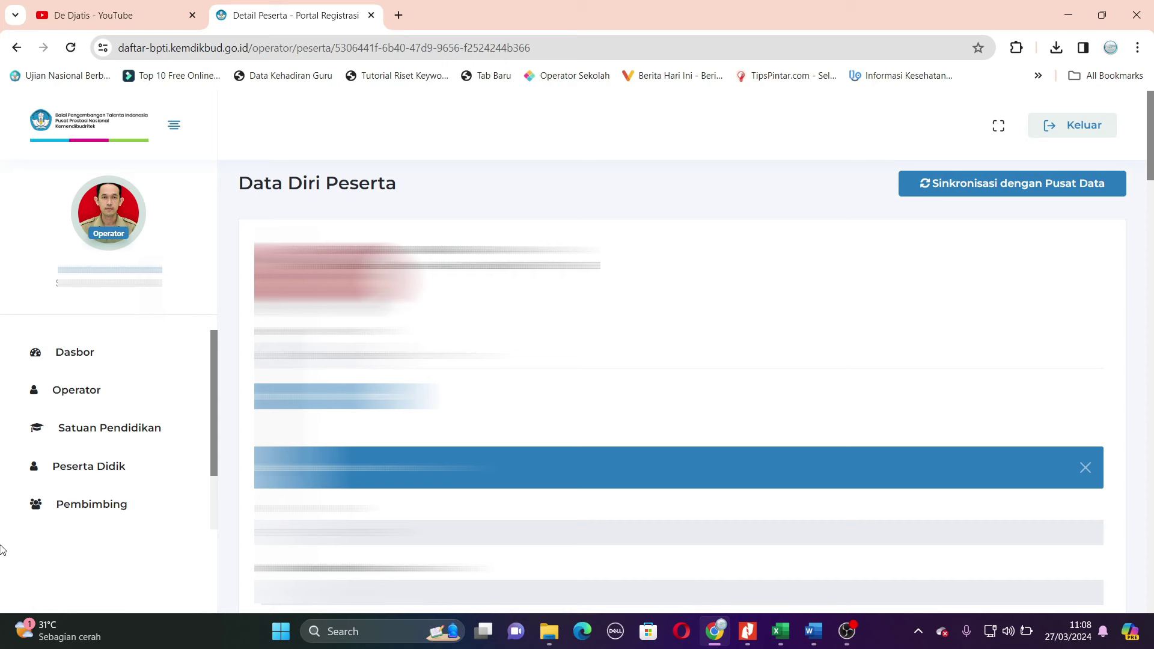
scroll(200, 379, "down", 1)
- Open the Pembimbing page and scroll through the registered mentors
left_click(114, 438)
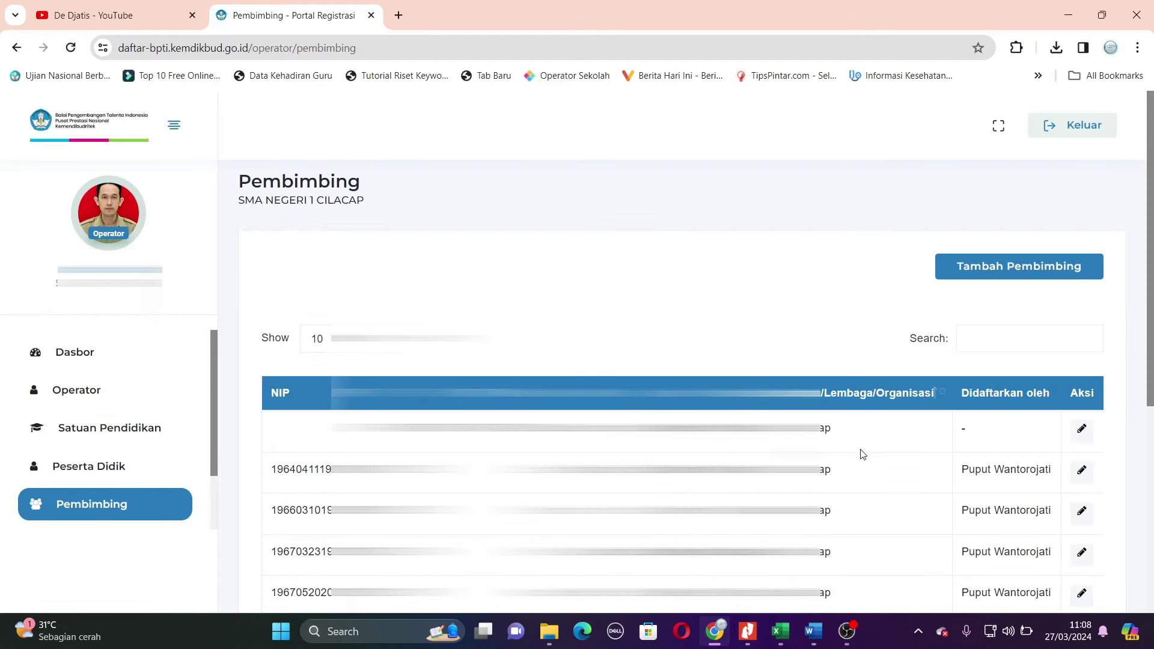
scroll(848, 466, "down", 2)
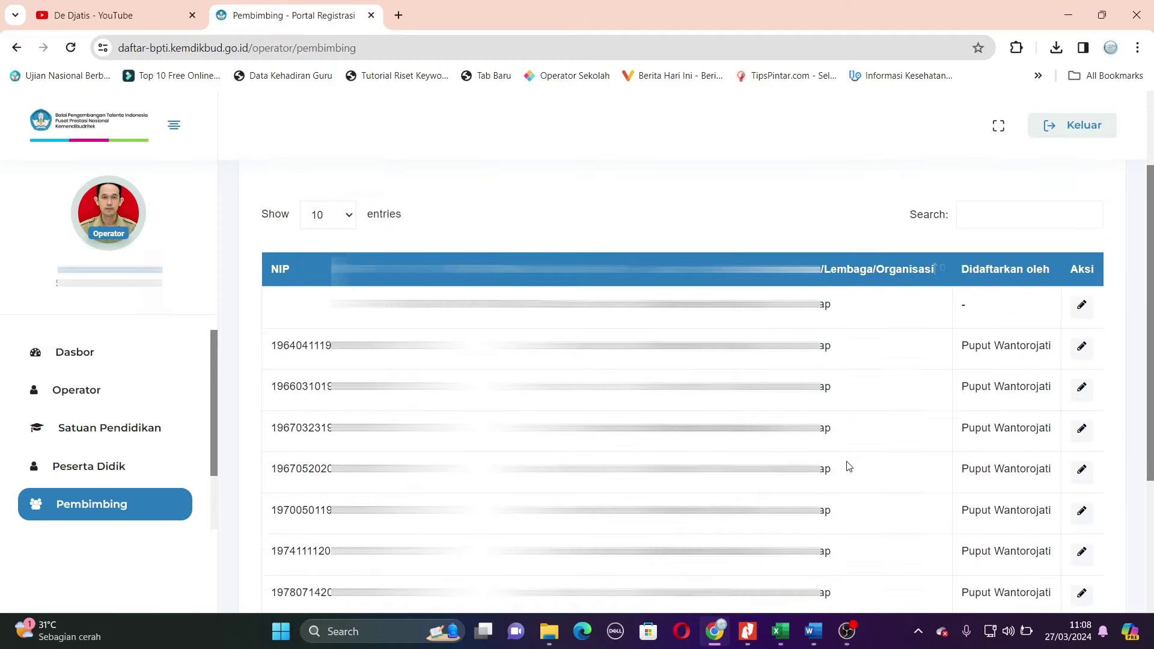
scroll(847, 465, "up", 2)
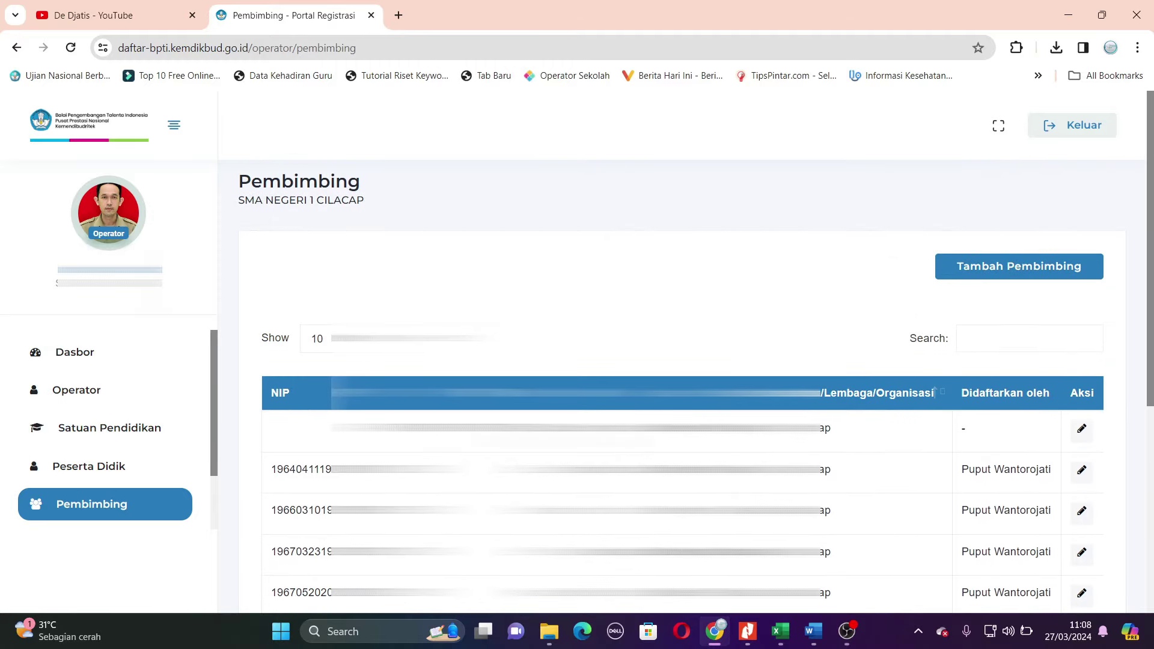
scroll(163, 402, "down", 2)
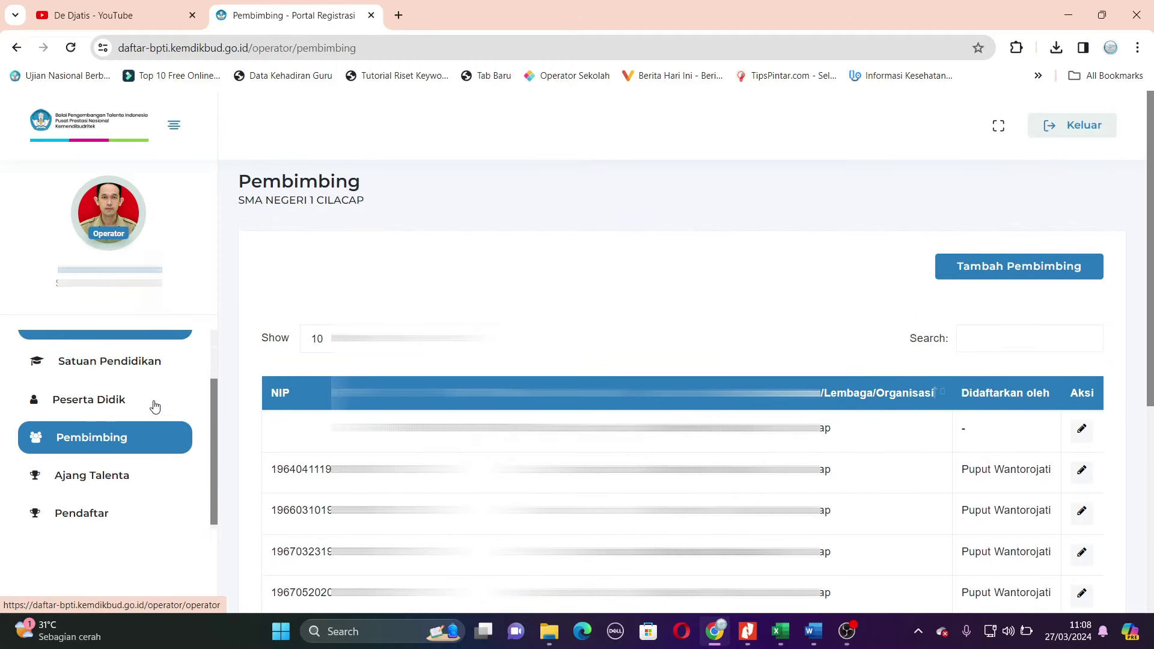
- Go to Ajang Talenta, scroll to the FLS2N-SMA card and open its Detail page
left_click(97, 477)
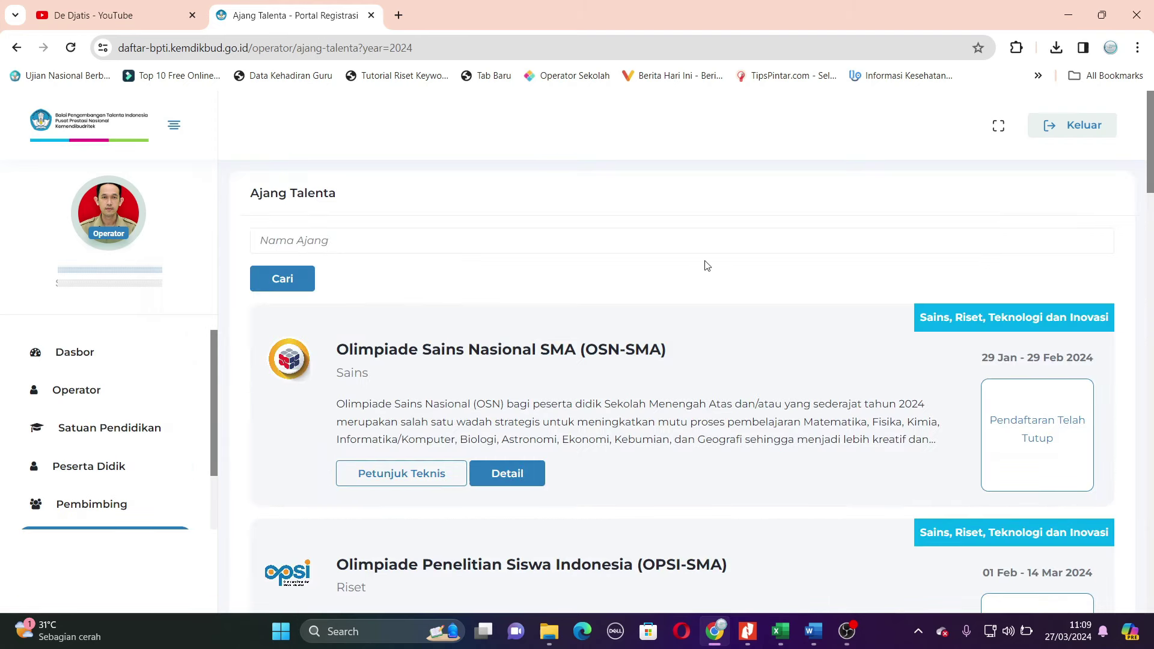
scroll(710, 265, "down", 2)
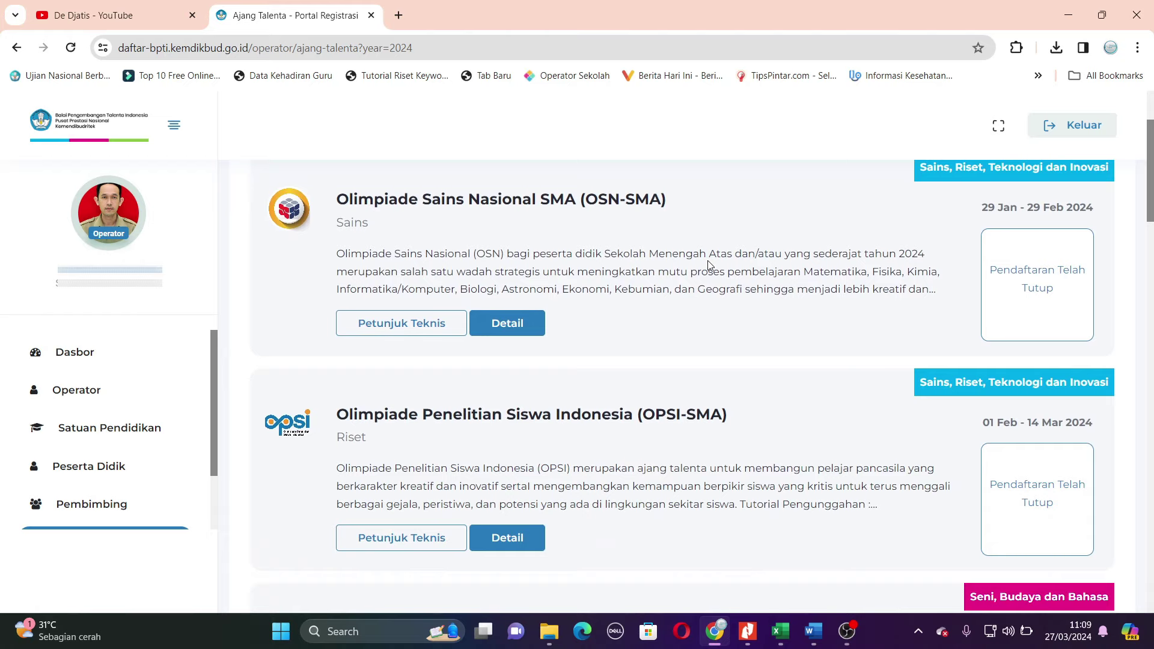
scroll(709, 265, "down", 6)
scroll(709, 261, "down", 5)
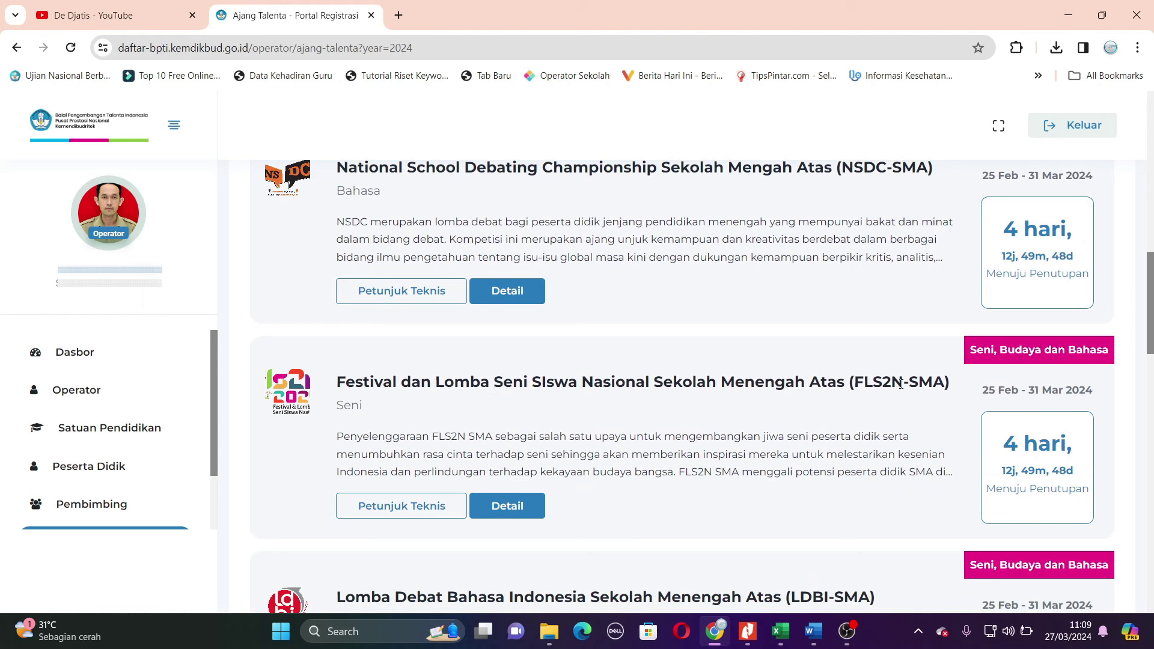
scroll(537, 412, "down", 1)
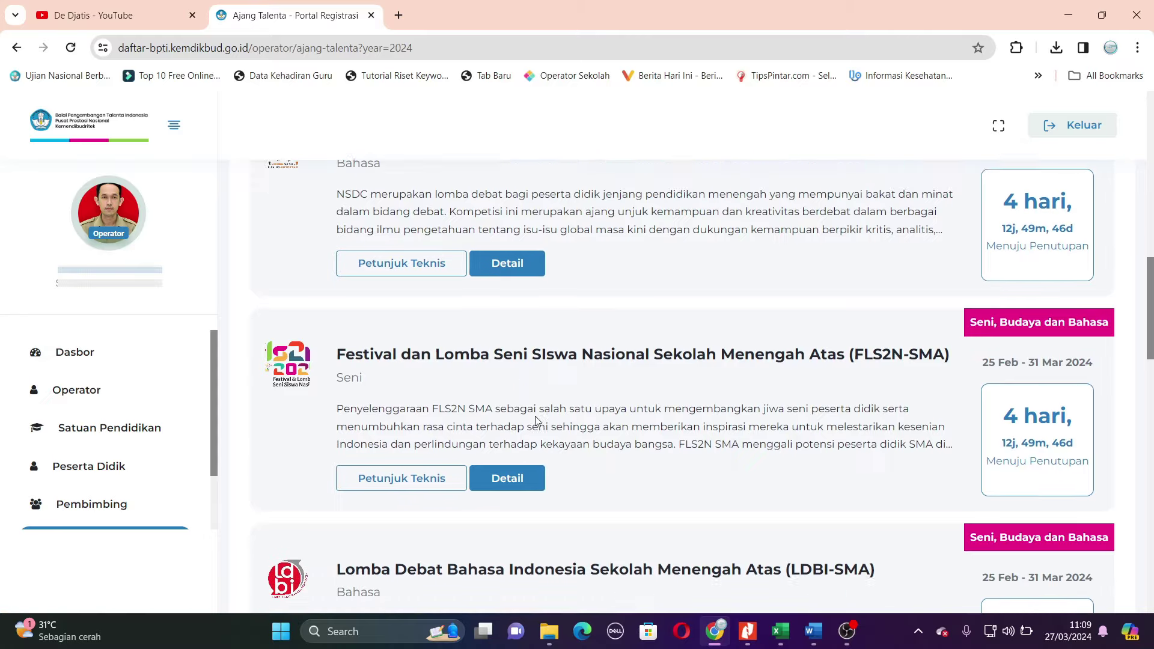
left_click(523, 431)
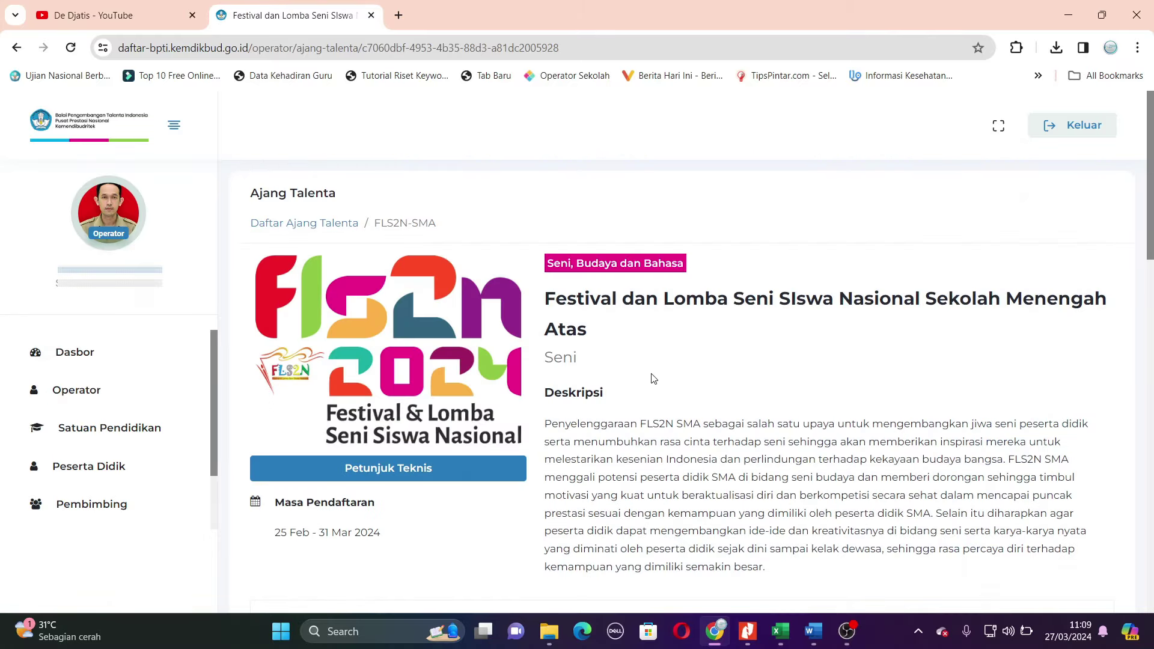
- Highlight participant row 17 yellow in the Excel participant list
scroll(656, 363, "down", 8)
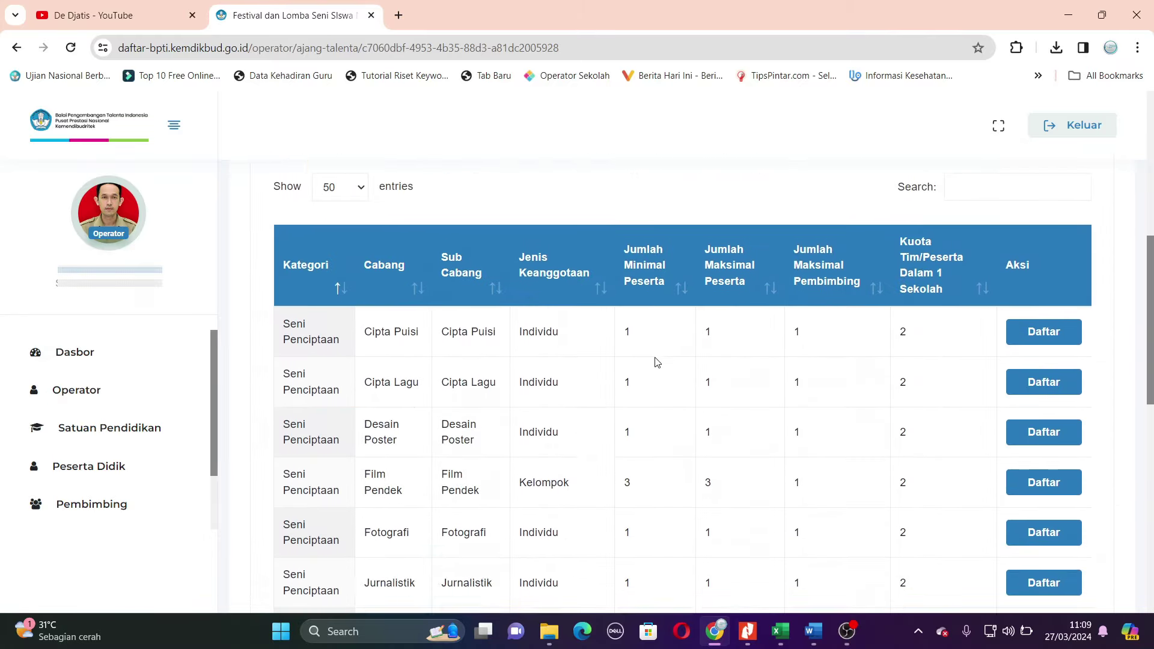
scroll(656, 362, "down", 1)
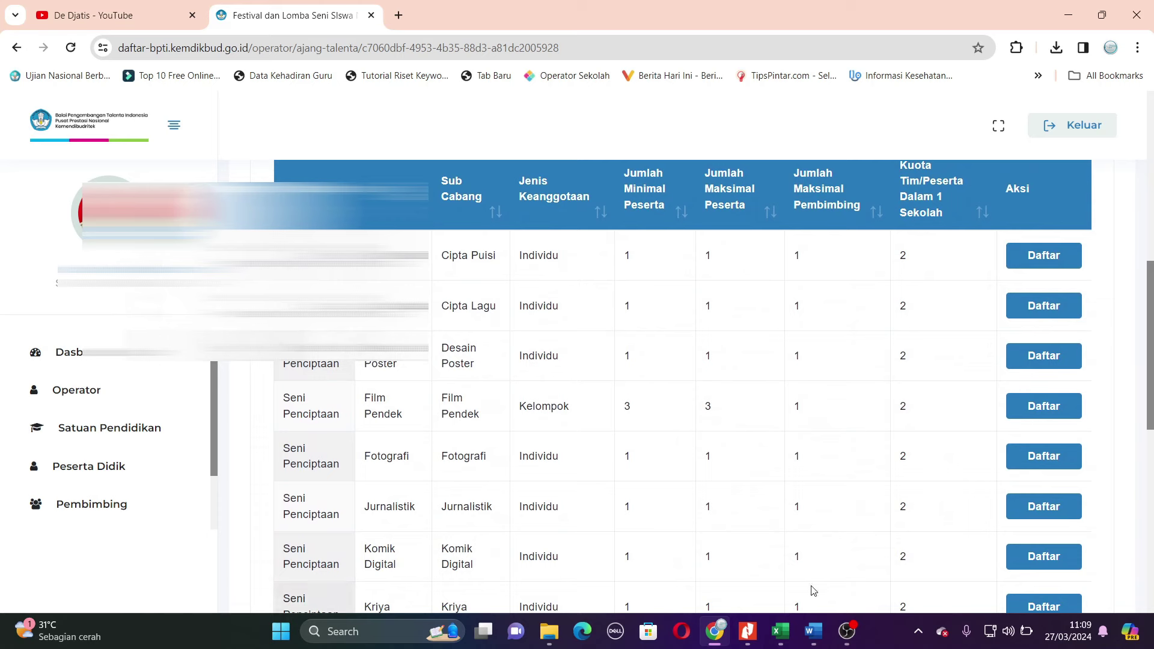
left_click(780, 632)
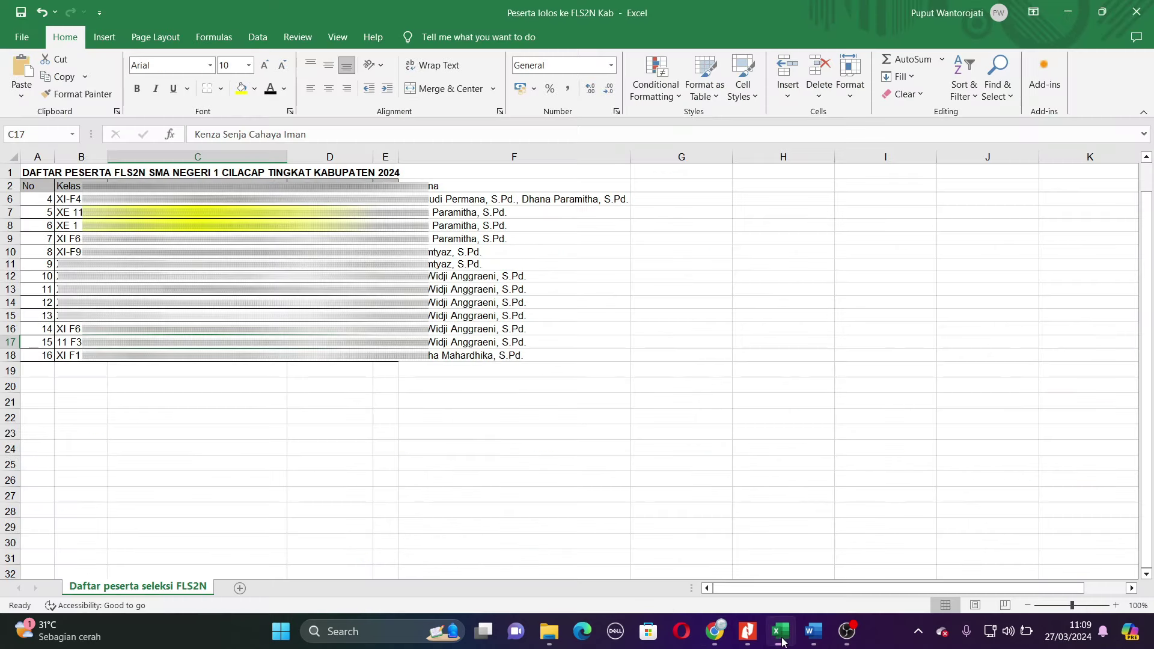
left_click(9, 342)
left_click(241, 88)
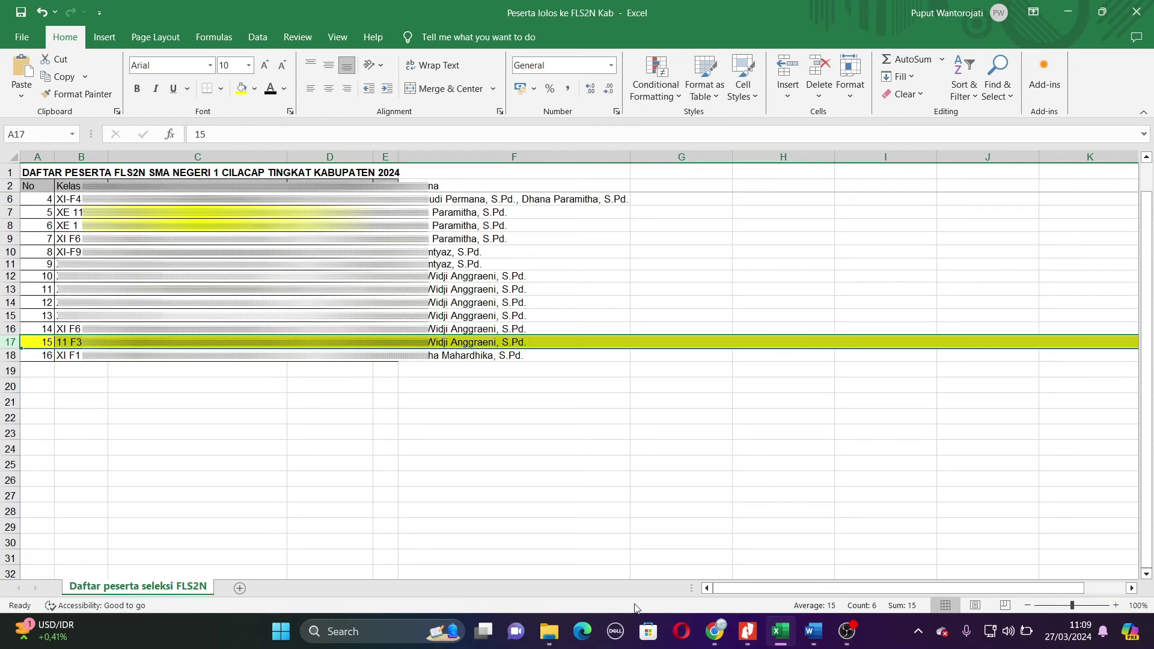
- Back in the FLS2N branch table, click Daftar on Menulis Cerita Pendek
left_click(715, 631)
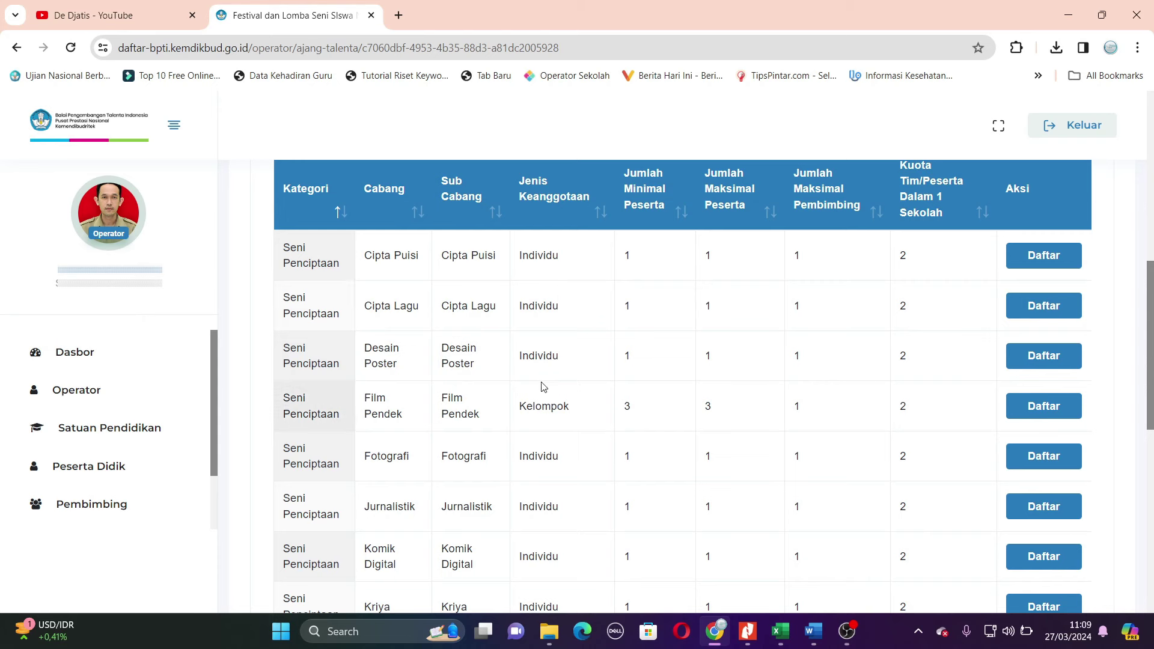
scroll(477, 323, "down", 5)
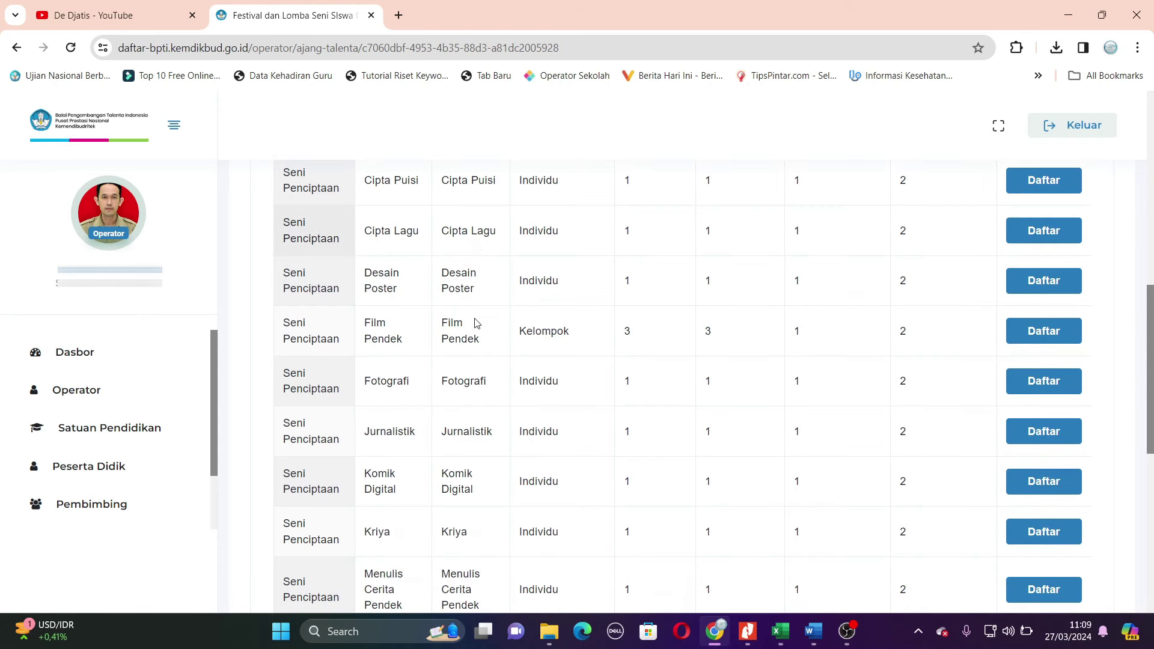
scroll(474, 323, "down", 4)
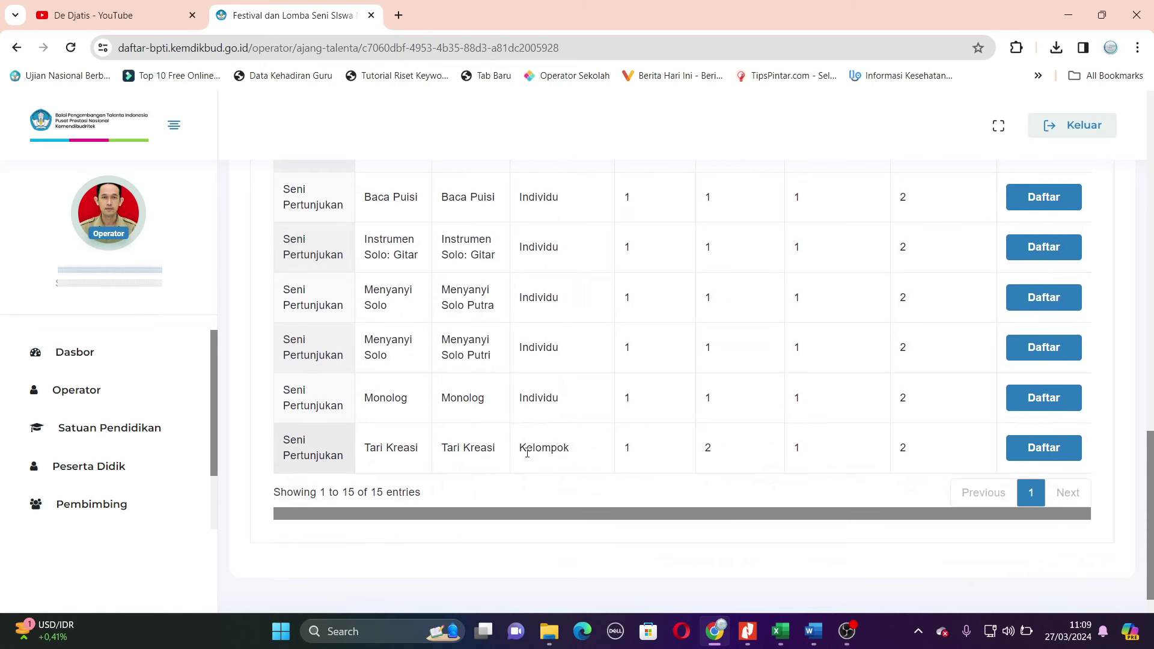
scroll(515, 461, "up", 3)
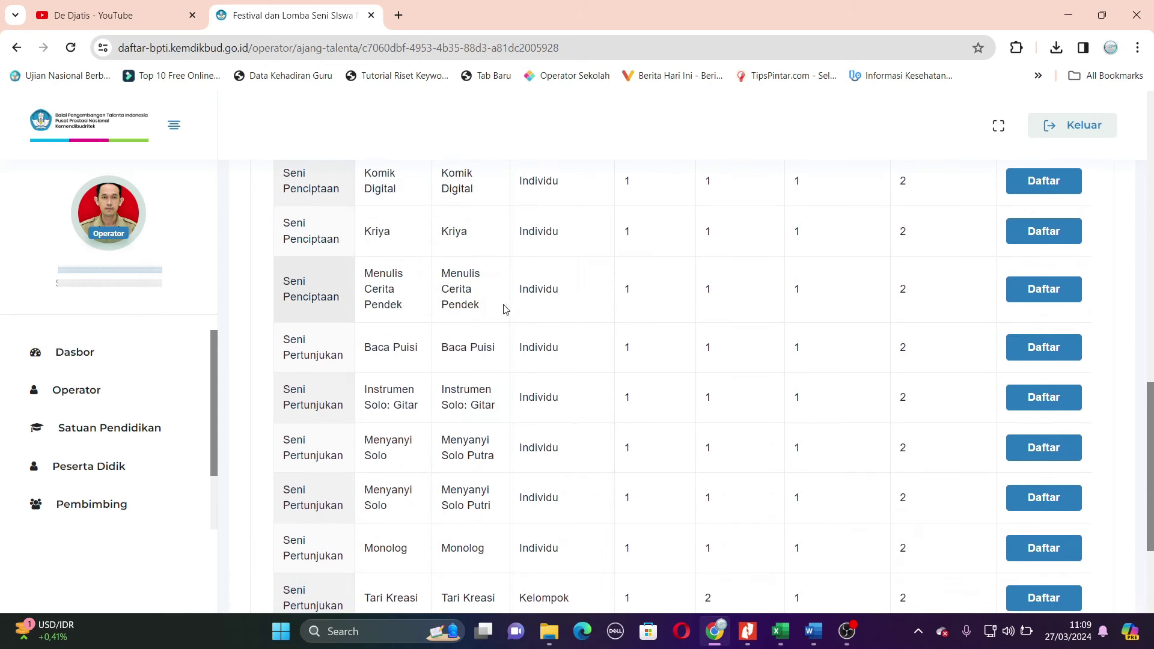
left_click(779, 637)
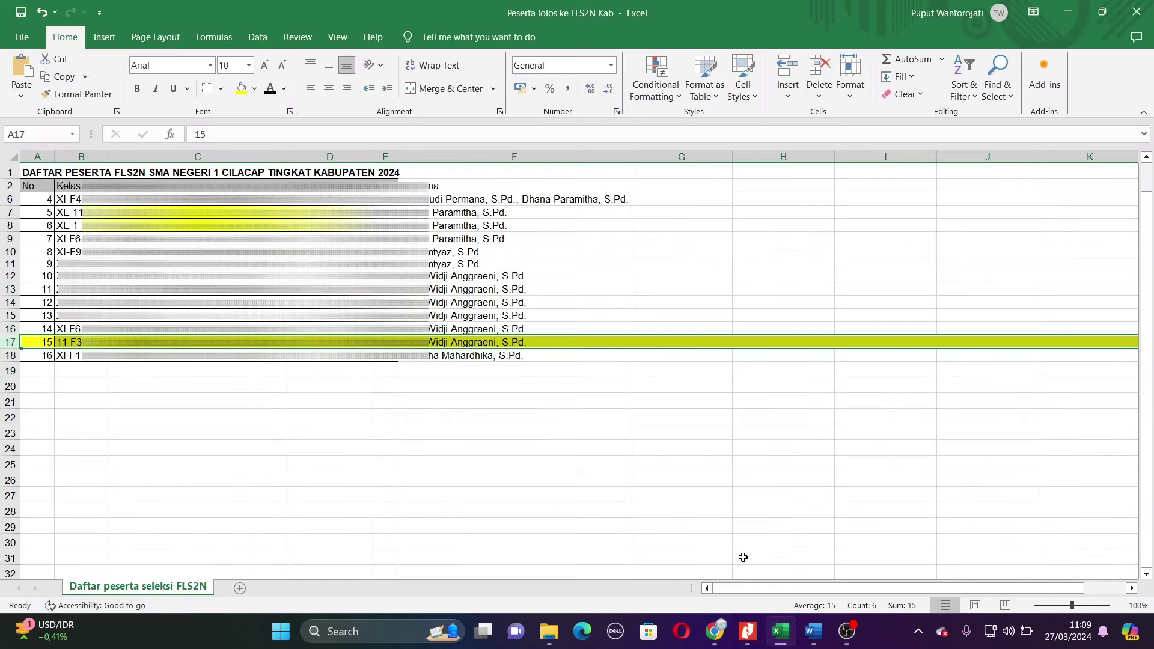
left_click(714, 632)
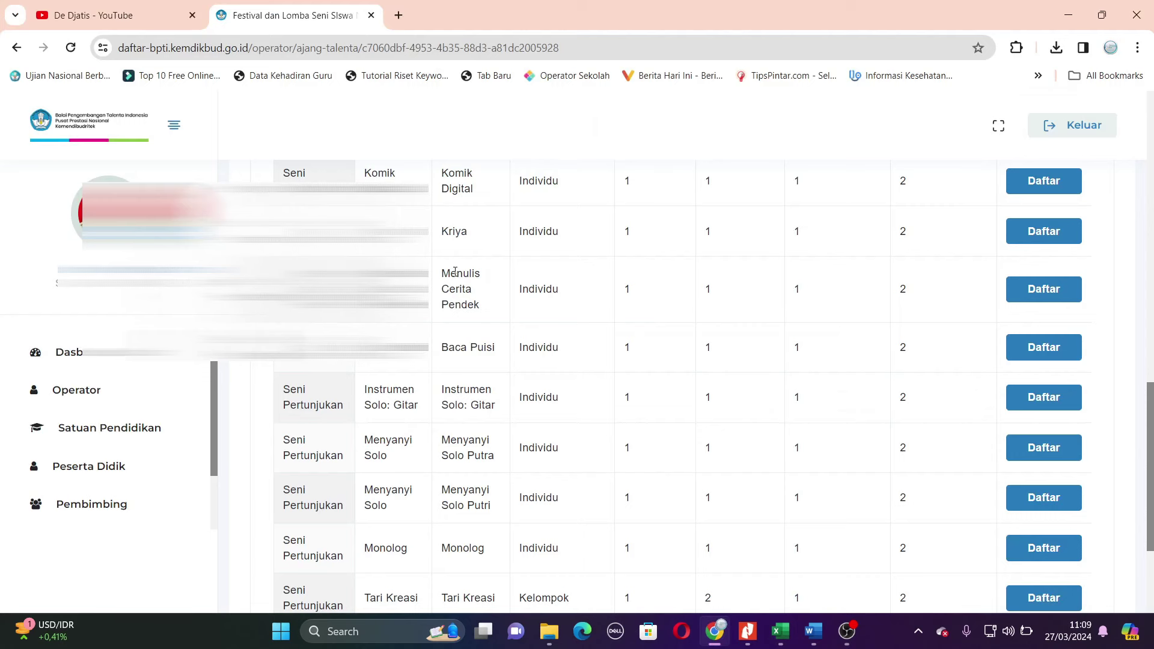
left_click(1049, 290)
- Close the WhatsApp tab and take the story title from Notepad for Judul Karya
scroll(721, 331, "down", 3)
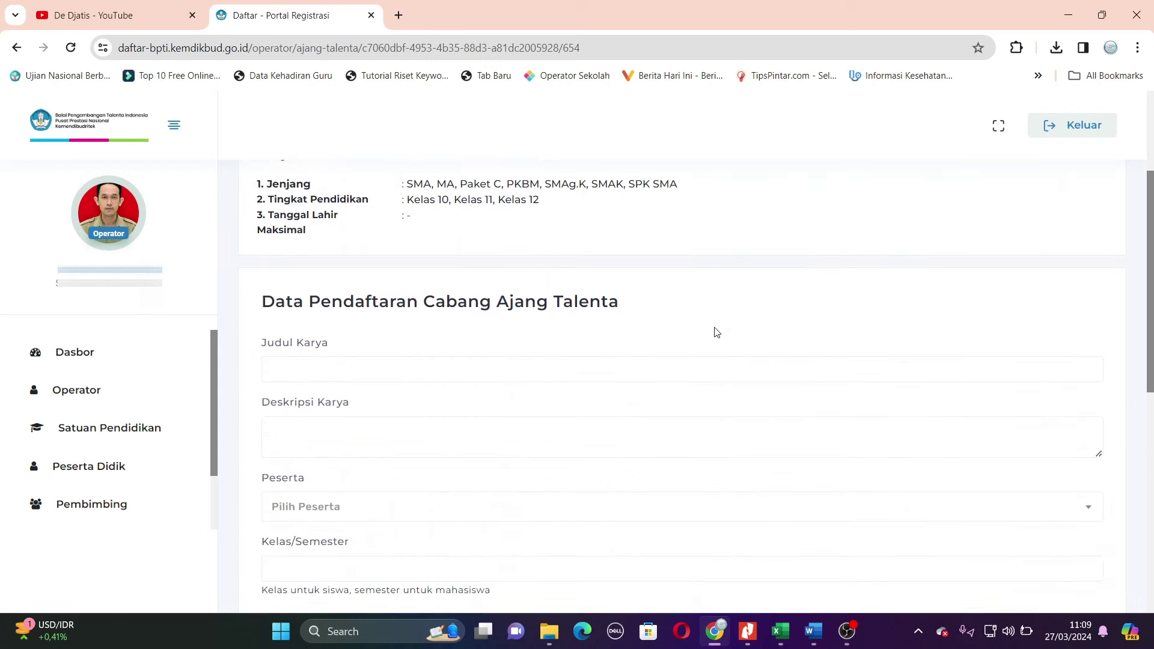
scroll(691, 325, "down", 1)
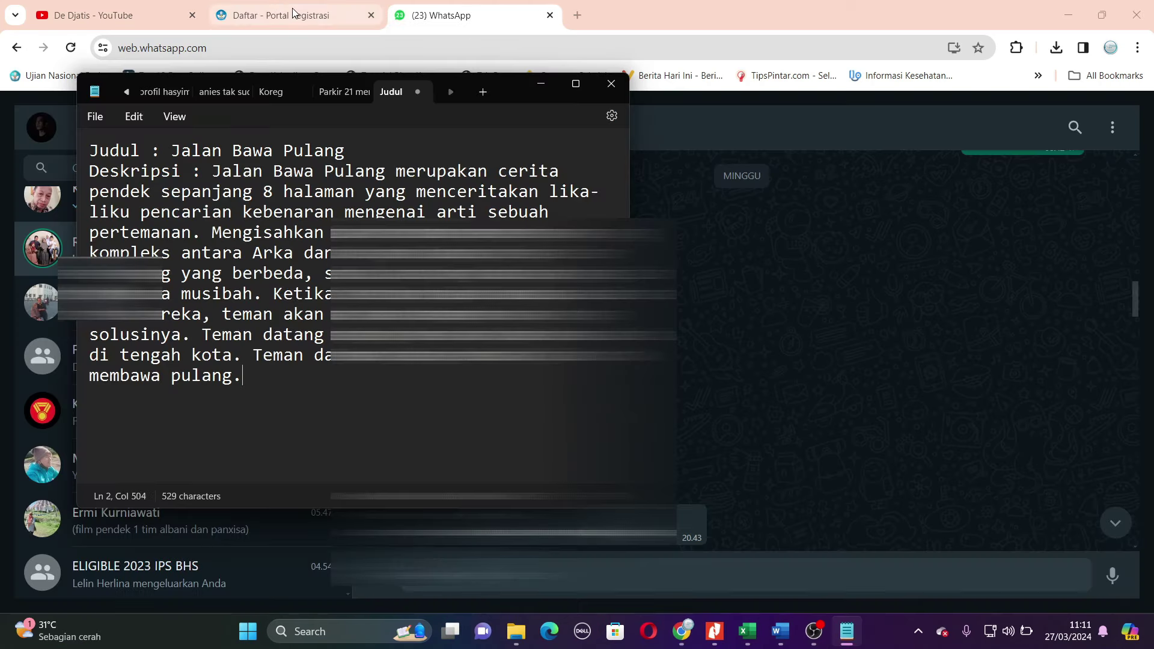
left_click(293, 13)
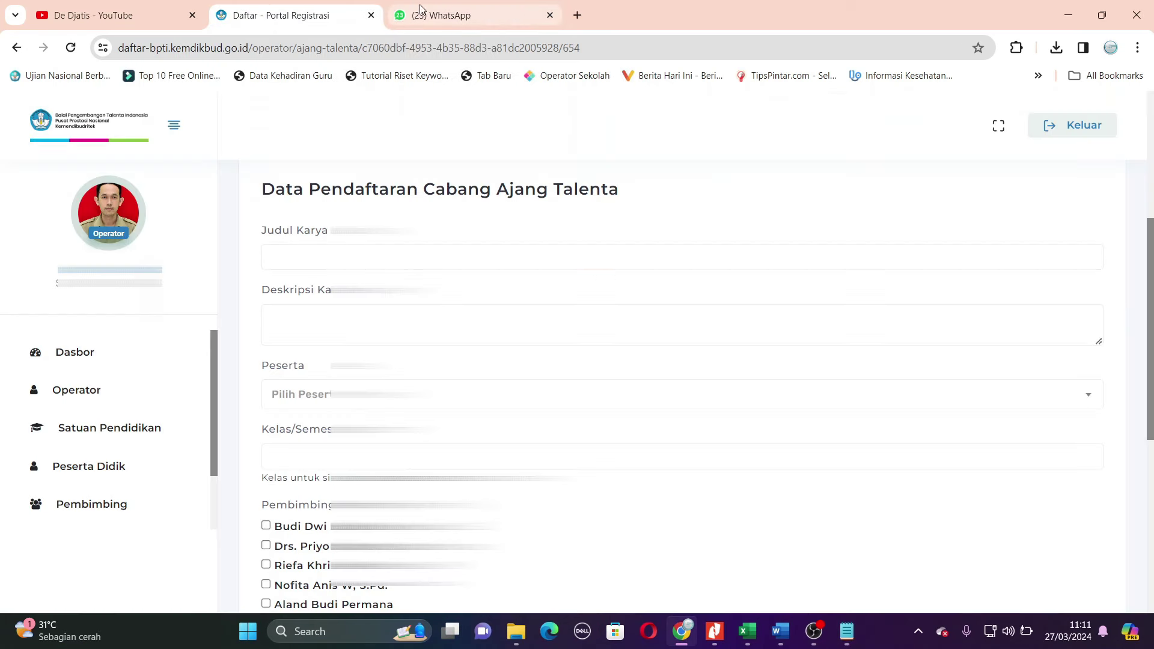
left_click(548, 15)
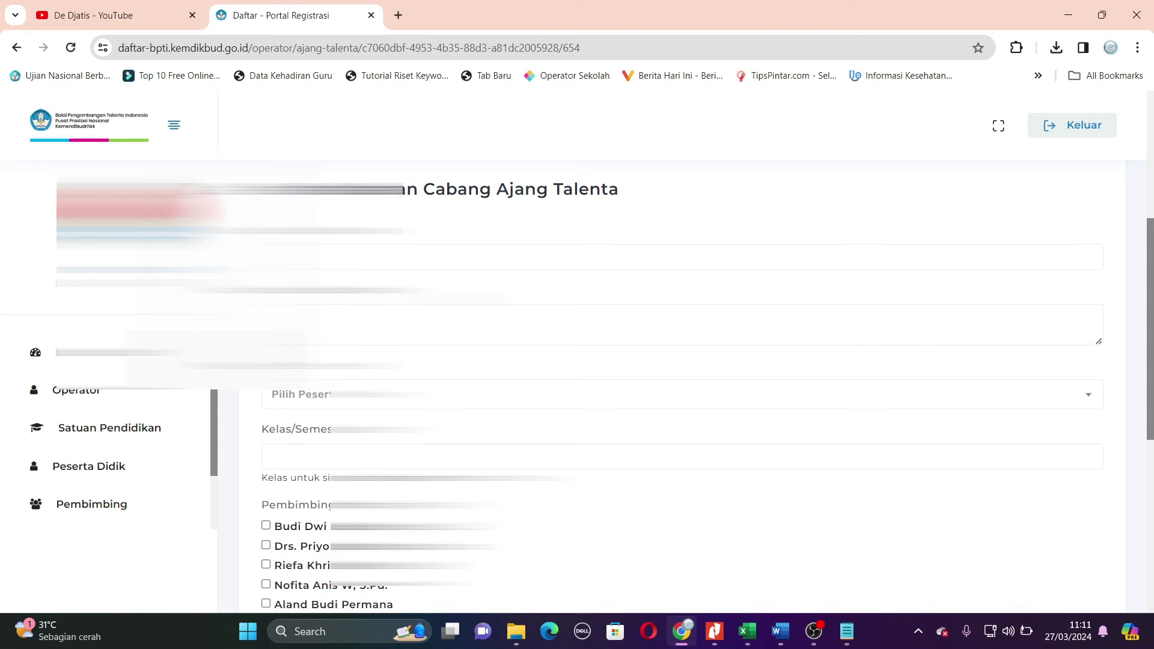
left_click(846, 631)
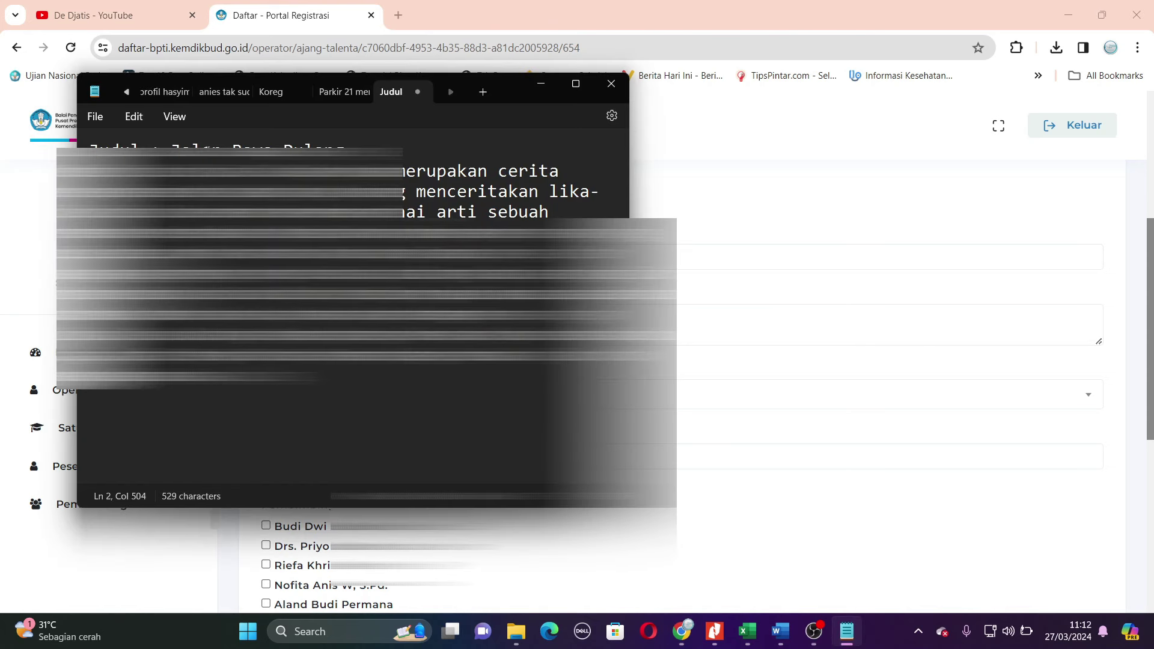
left_click_drag(173, 147, 353, 148)
left_click(578, 27)
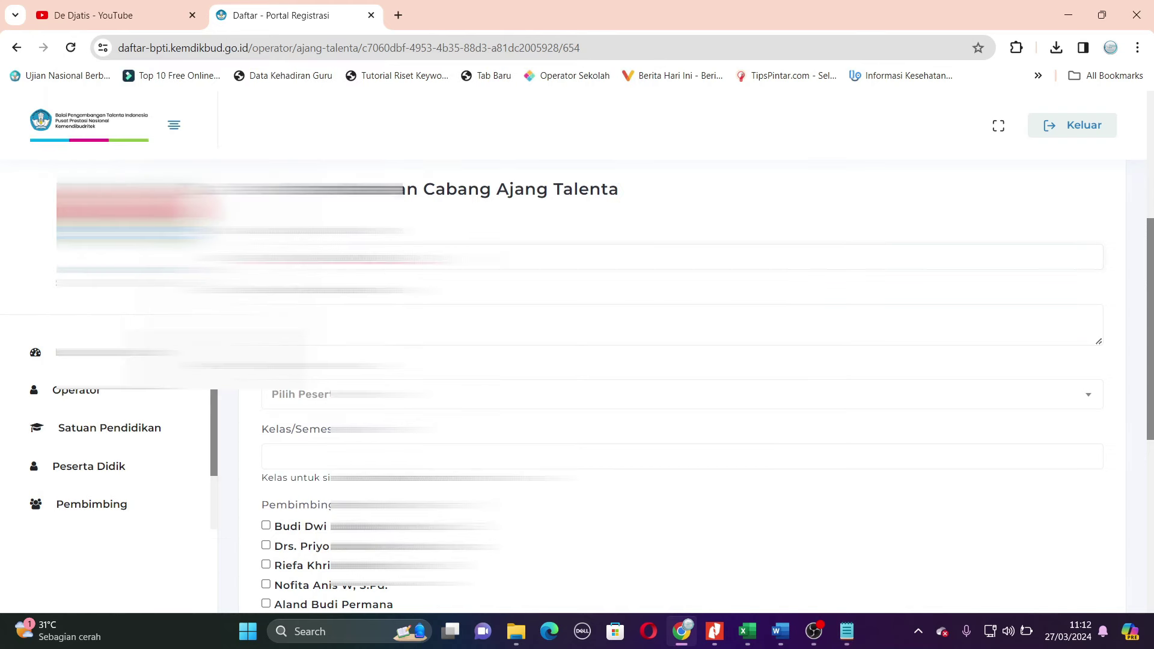
- Copy the description paragraph from Notepad and paste it into Deskripsi Karya
key("alt+Tab")
left_click_drag(213, 171, 329, 395)
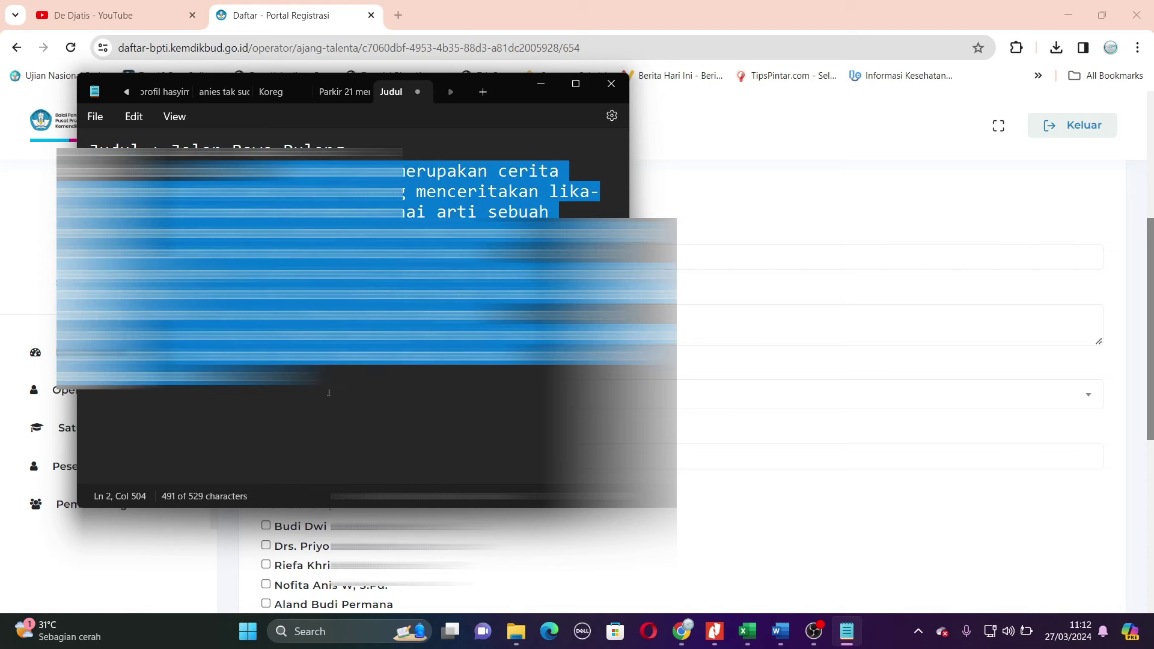
key("alt+Tab")
key("ctrl+v")
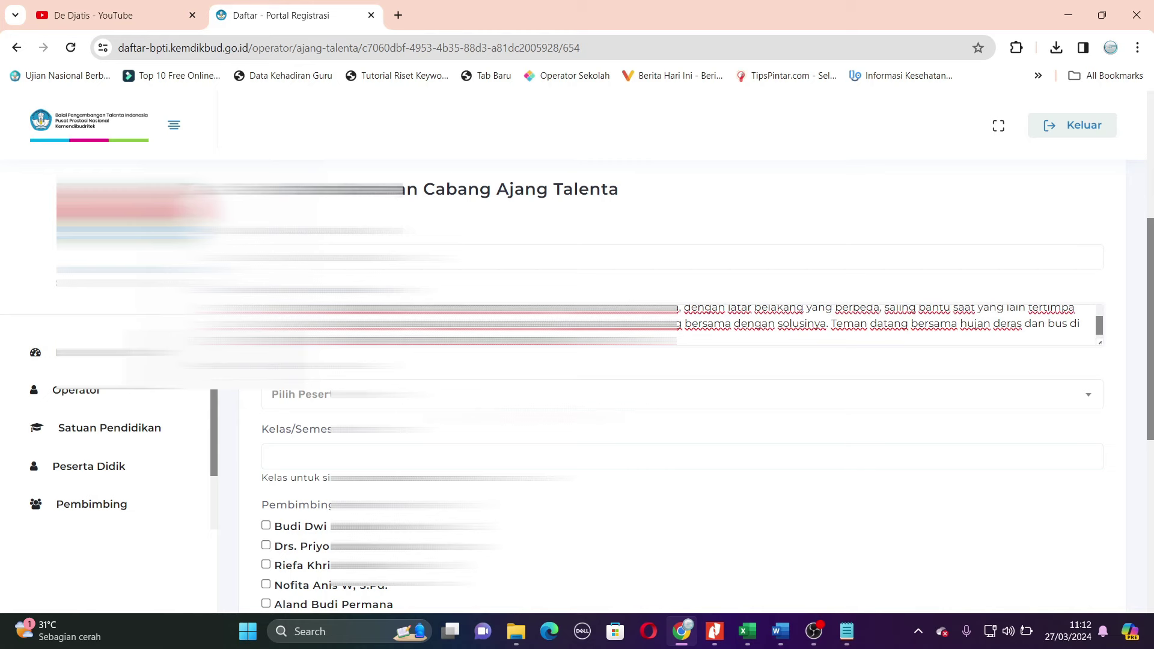
key("alt+Tab")
- Choose the second matching student as Peserta, cross-checking the Excel participant list
left_click(847, 631)
left_click(749, 635)
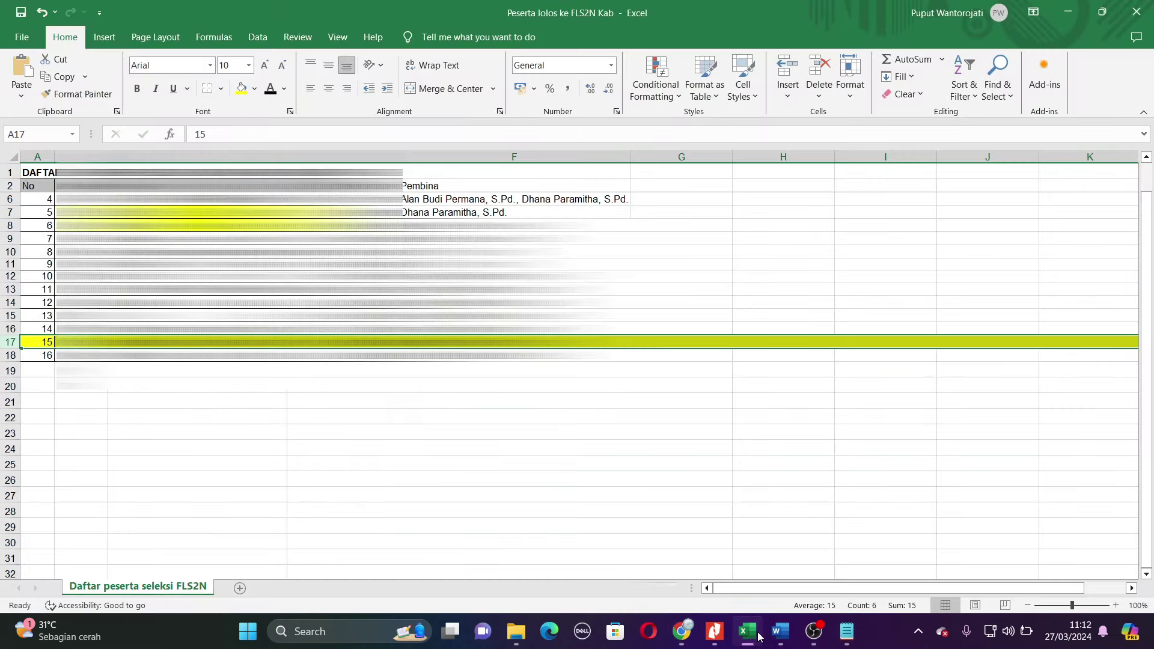
left_click(759, 636)
left_click(438, 395)
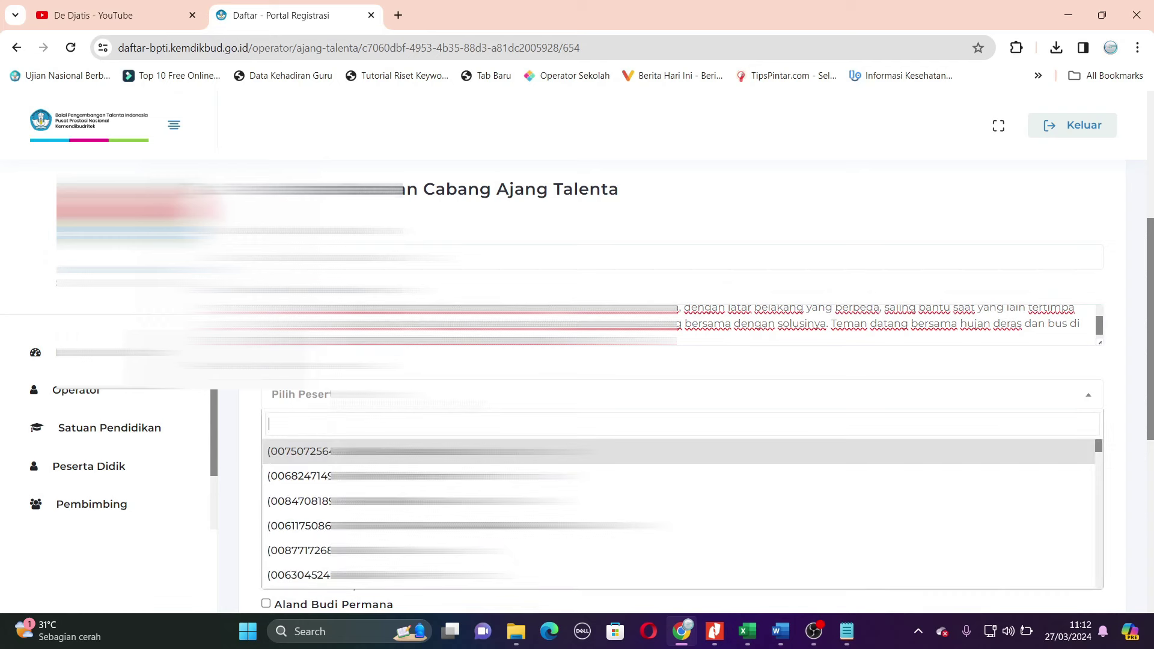
type("kenza")
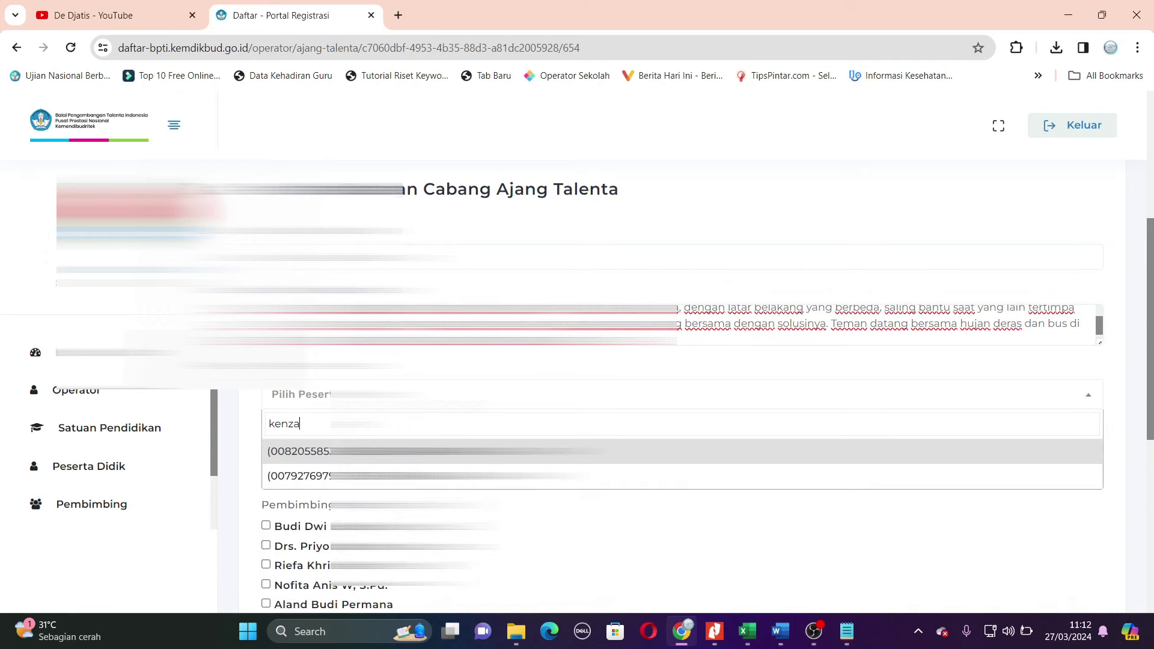
key("Down")
key("Return")
key("alt+Tab")
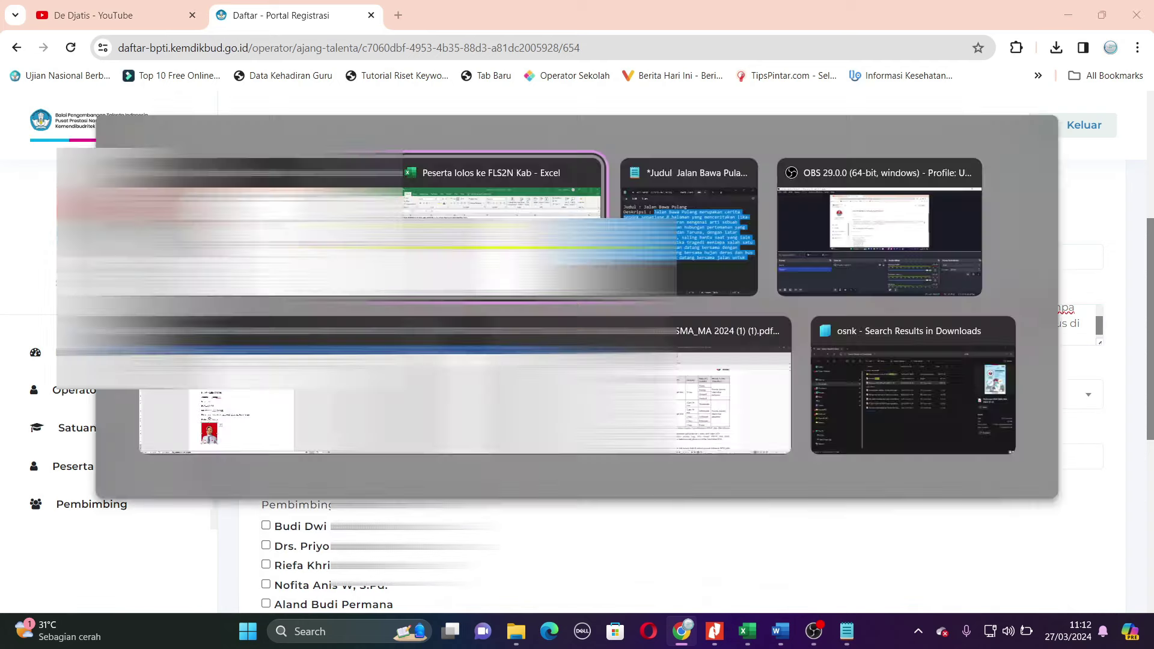
key("alt+Tab")
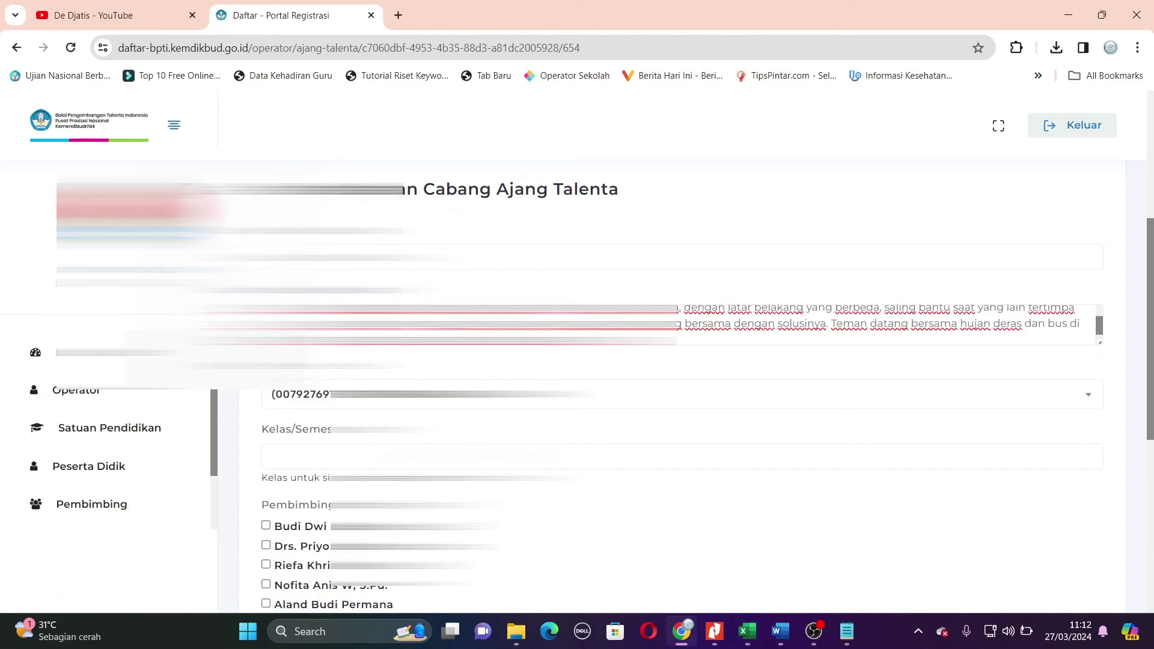
key("alt+Tab")
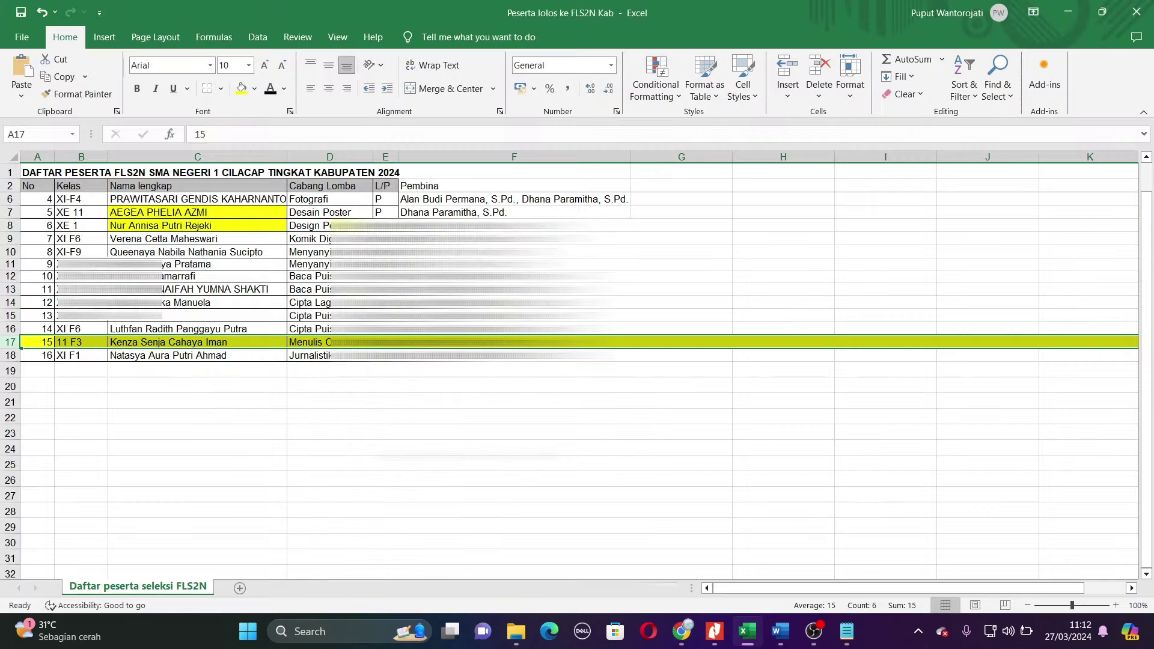
key("alt+Tab")
- Enter 11 in Kelas/Semester, dismissing the autofill suggestions
left_click(385, 456)
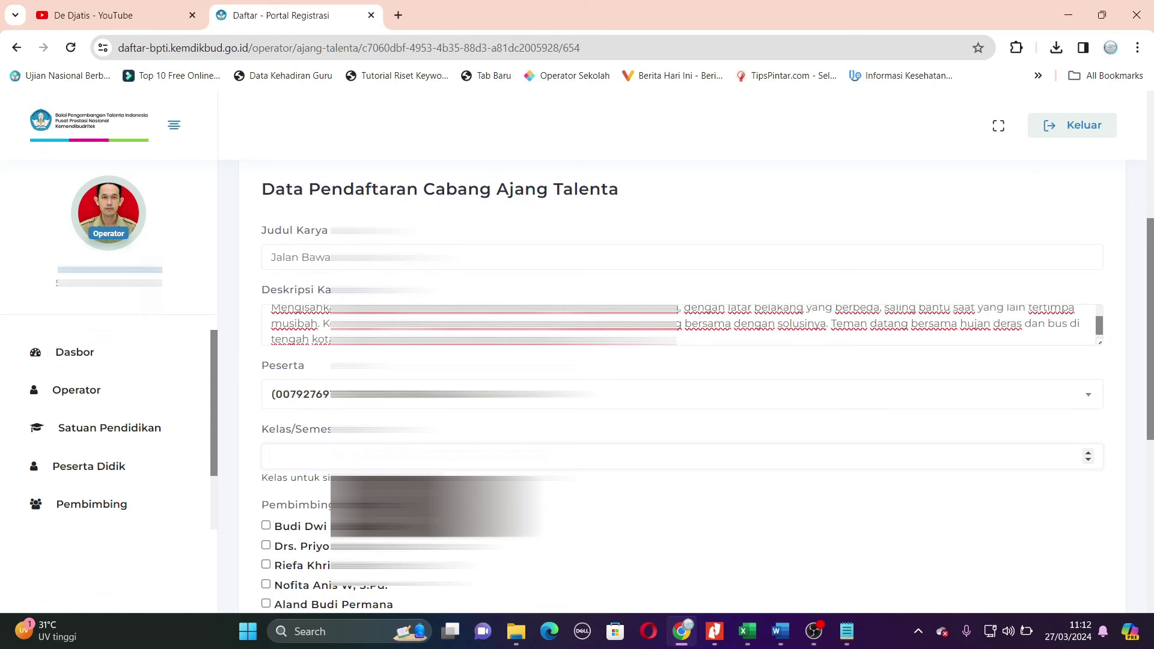
left_click(680, 531)
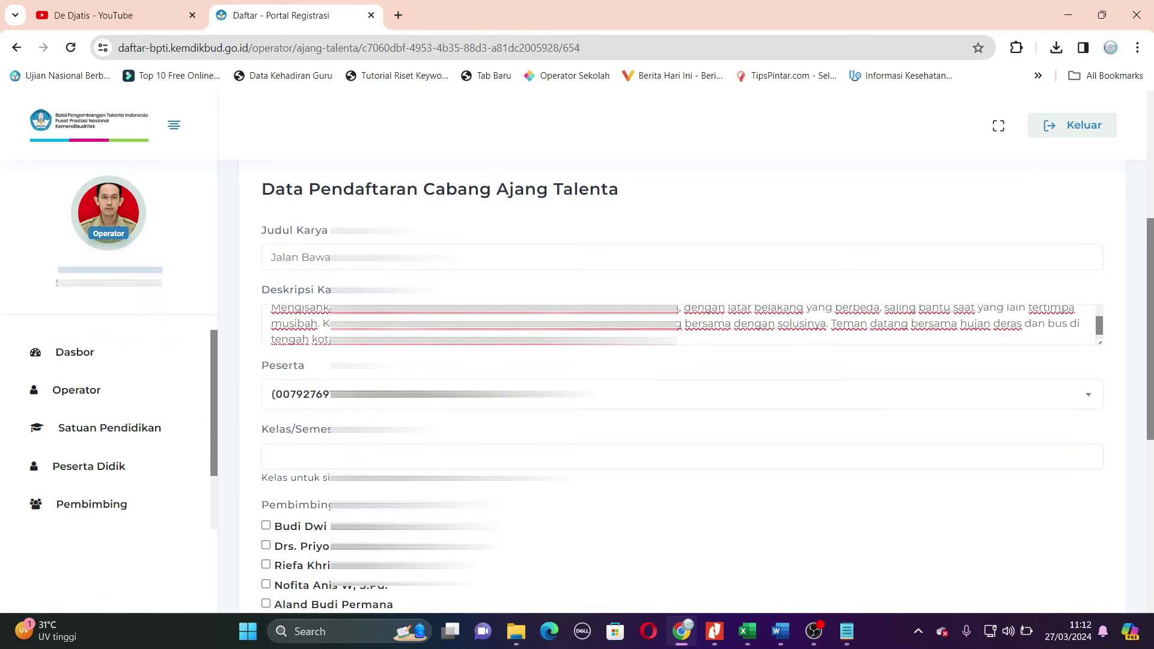
left_click(355, 456)
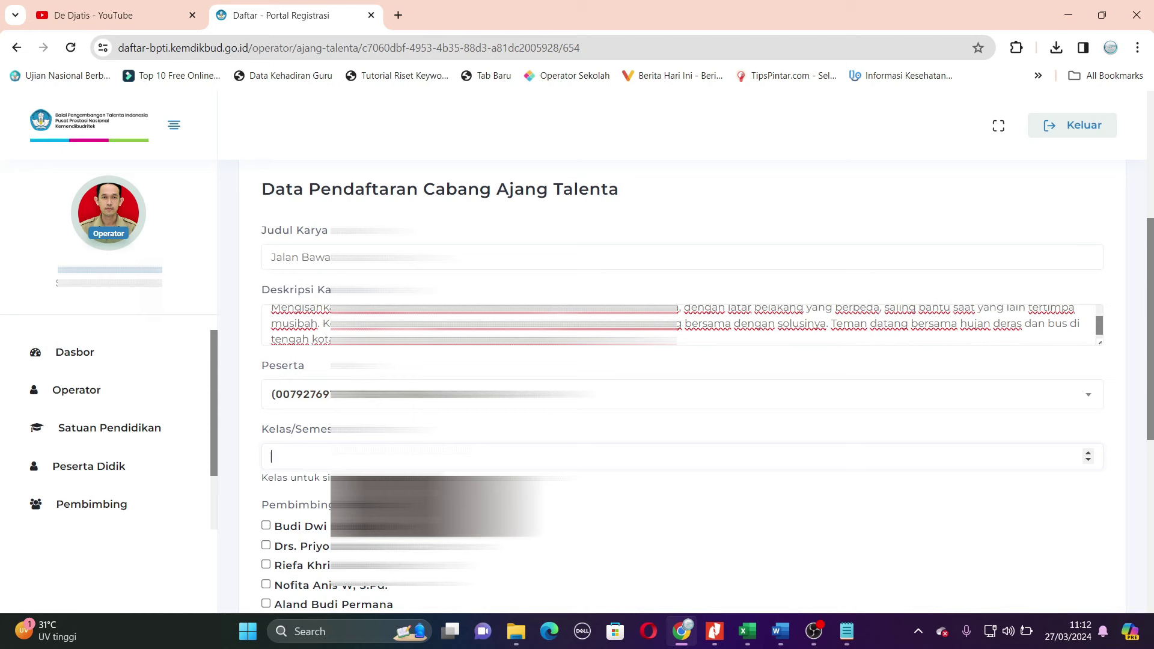
type("11")
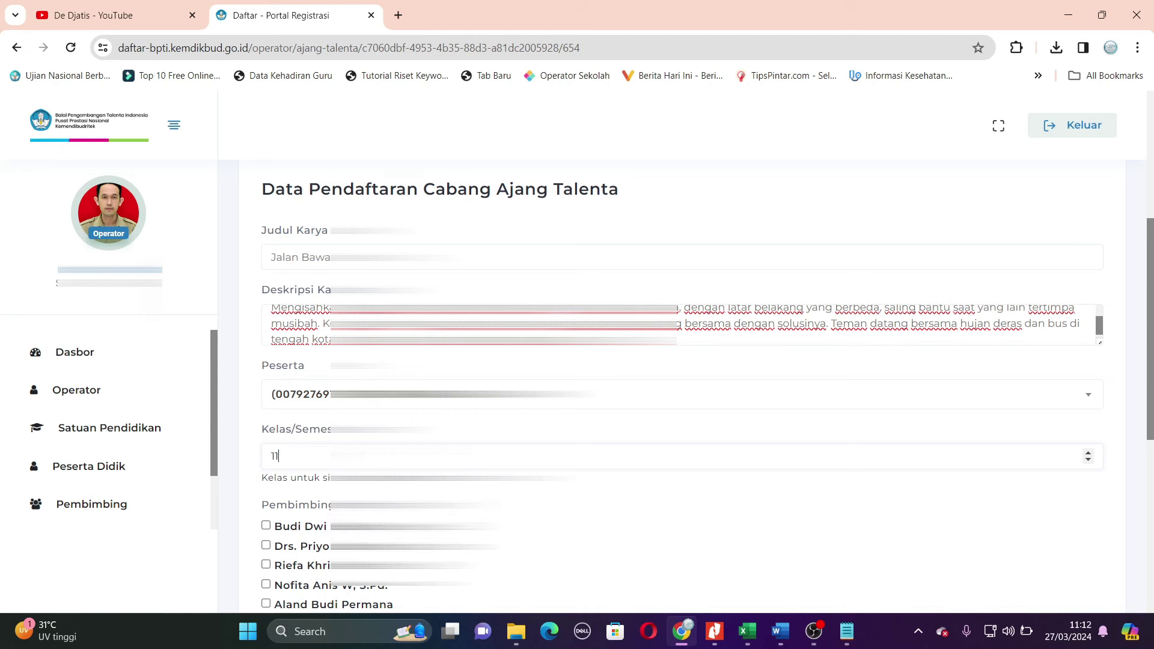
- Tick the supervising teacher under Pembimbing and the 'Saya sudah memeriksa…' confirmation
scroll(691, 390, "down", 3)
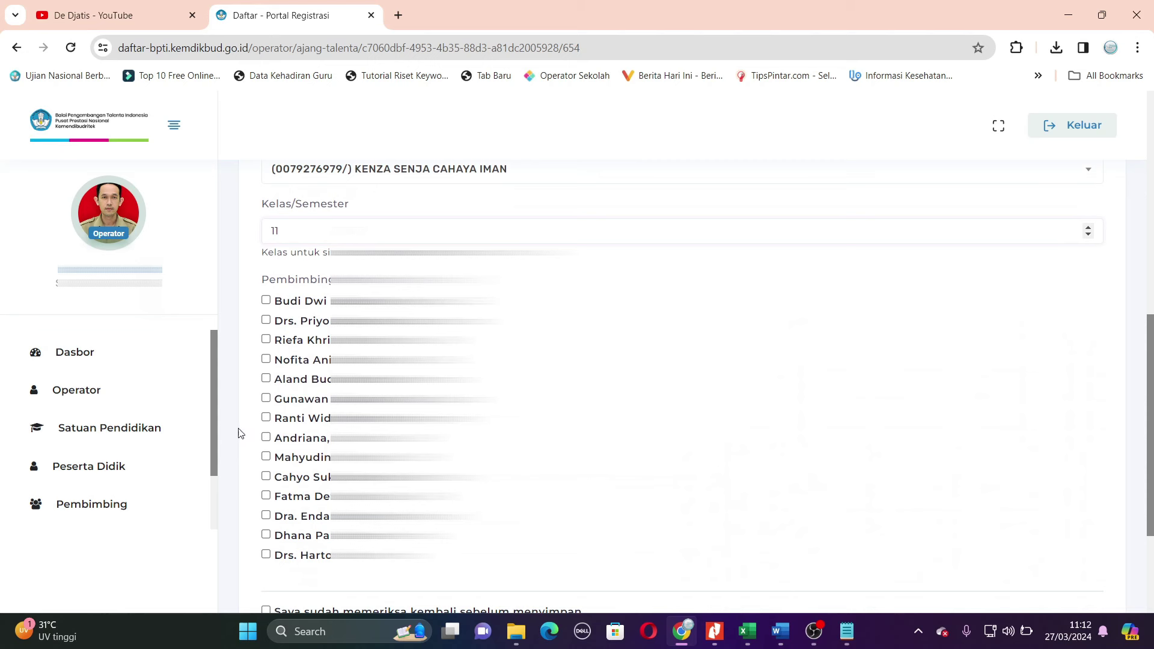
left_click(266, 420)
scroll(266, 420, "down", 2)
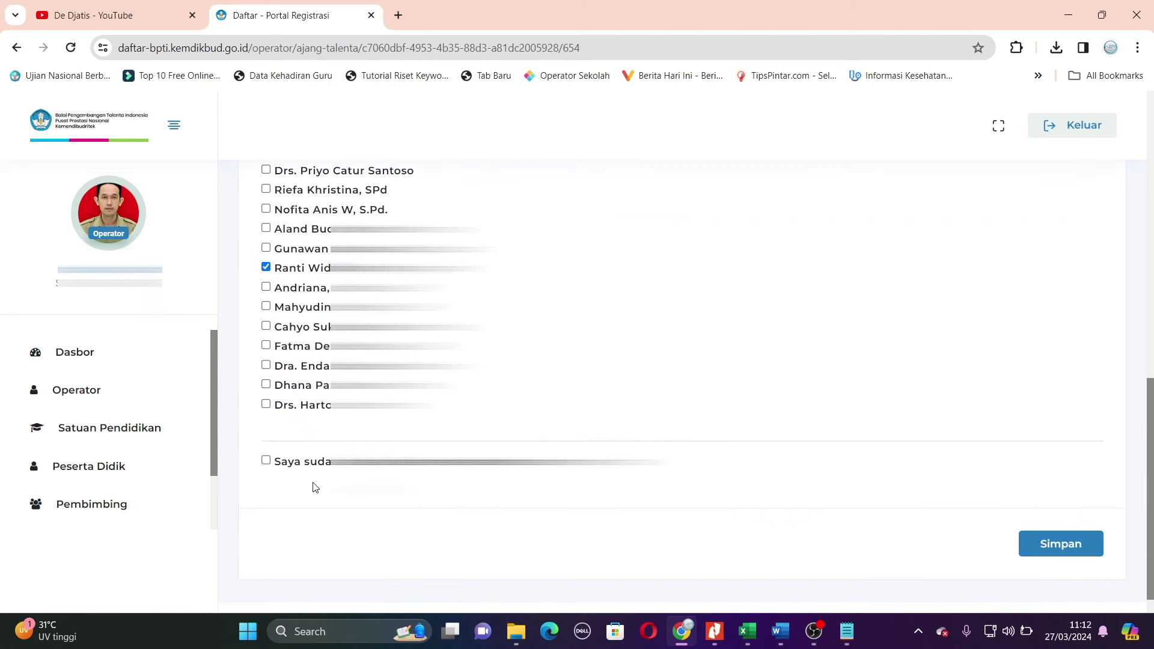
left_click(266, 460)
scroll(791, 432, "up", 15)
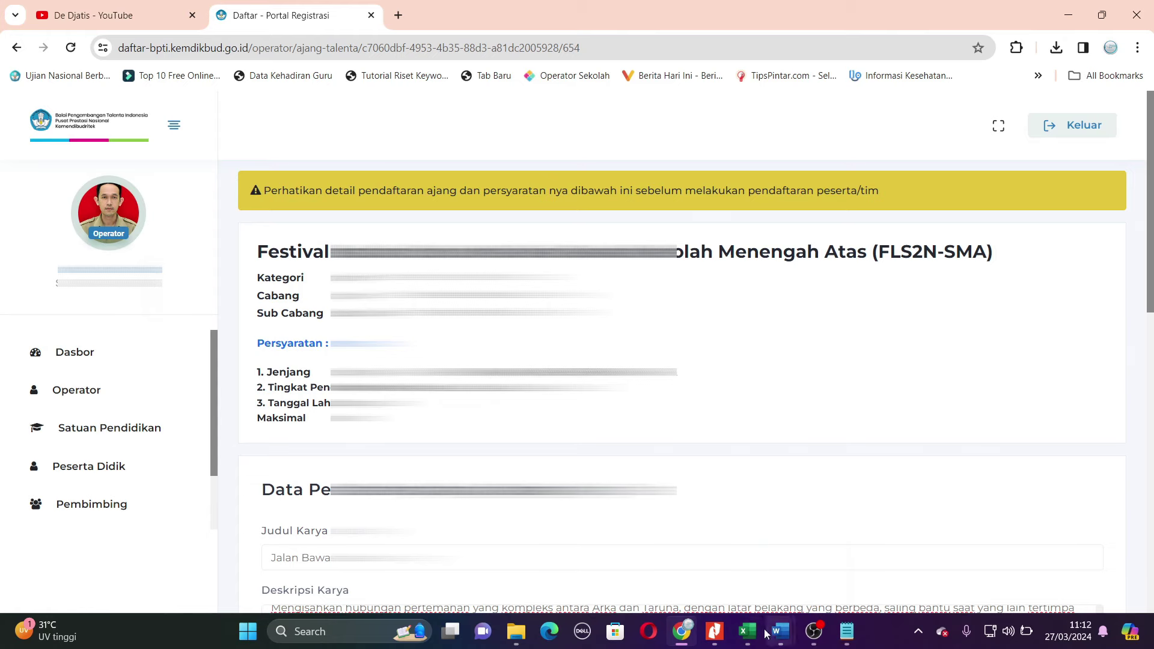
- Compare the details against the Excel sheet, then save the participant's registration with Simpan
left_click(746, 635)
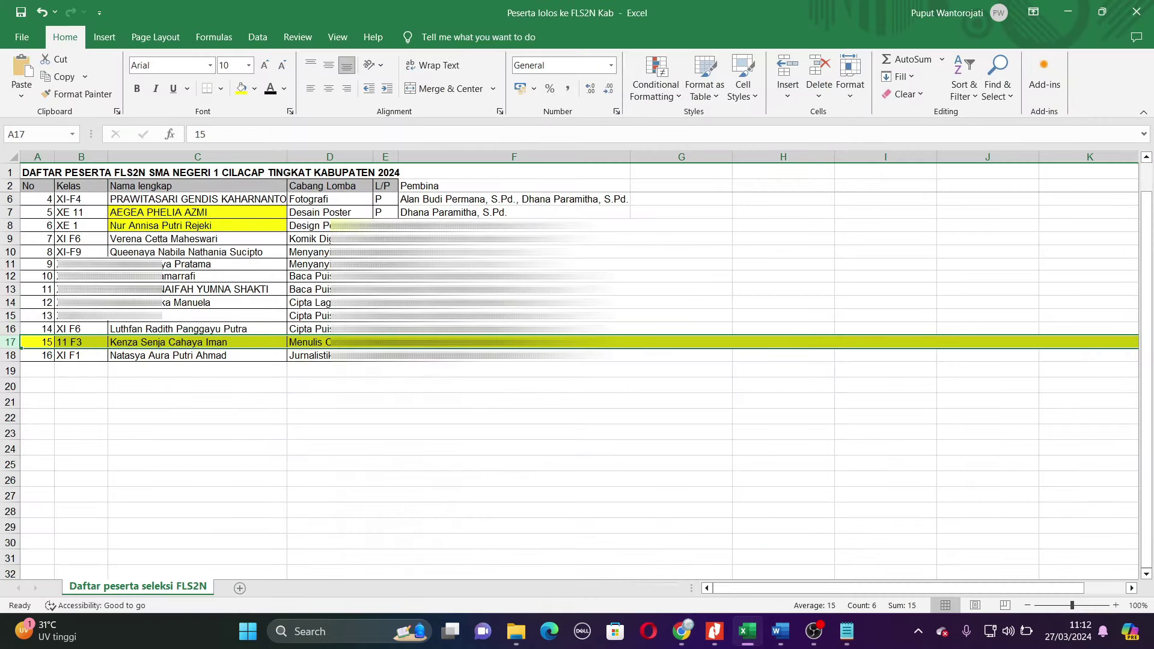
left_click(681, 632)
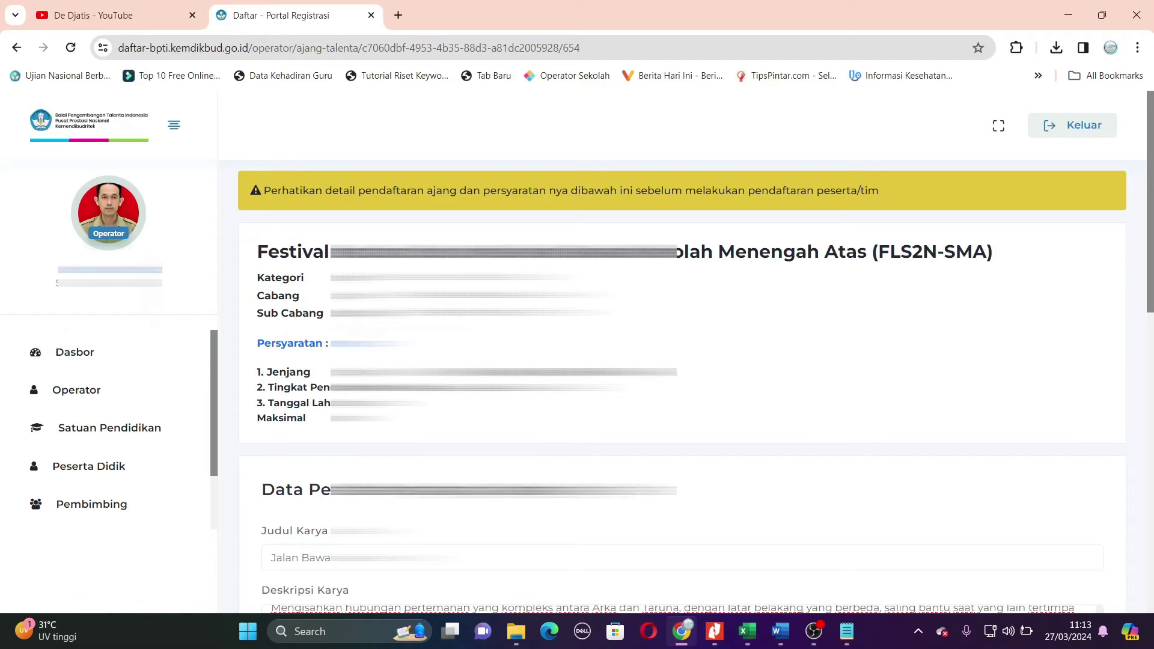
scroll(858, 439, "down", 3)
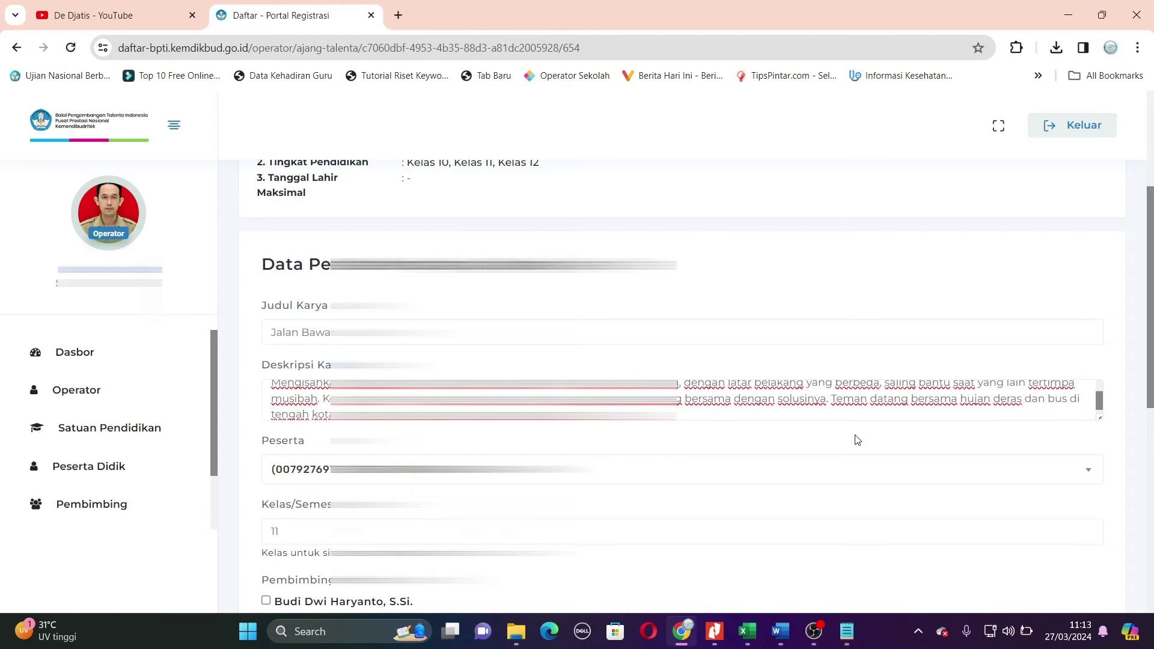
scroll(858, 439, "up", 1)
scroll(858, 440, "down", 10)
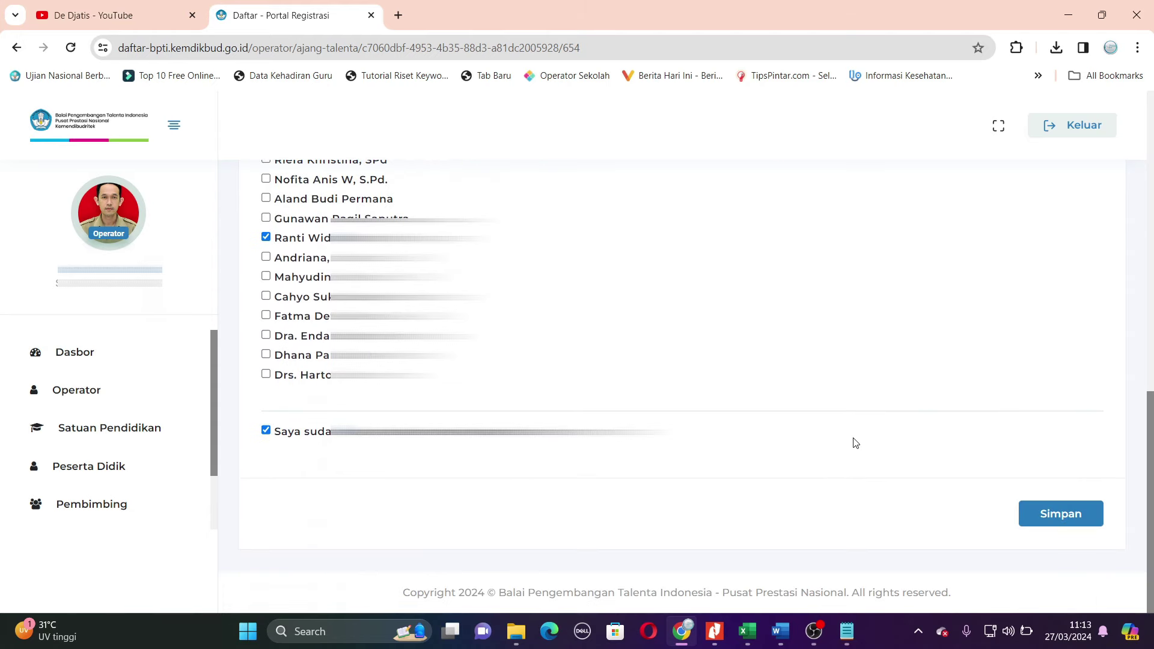
left_click(1062, 516)
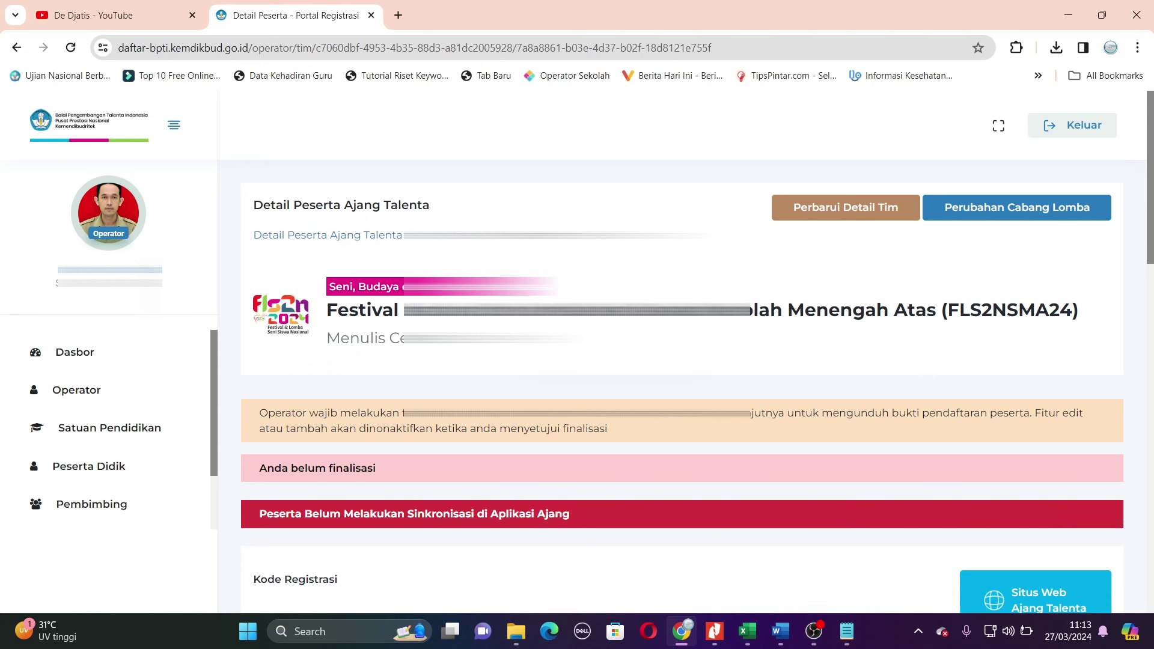
- Scroll Detail Peserta past the Peserta, Pembimbing and Berkas tables to the Finalisasi section
scroll(679, 381, "down", 1)
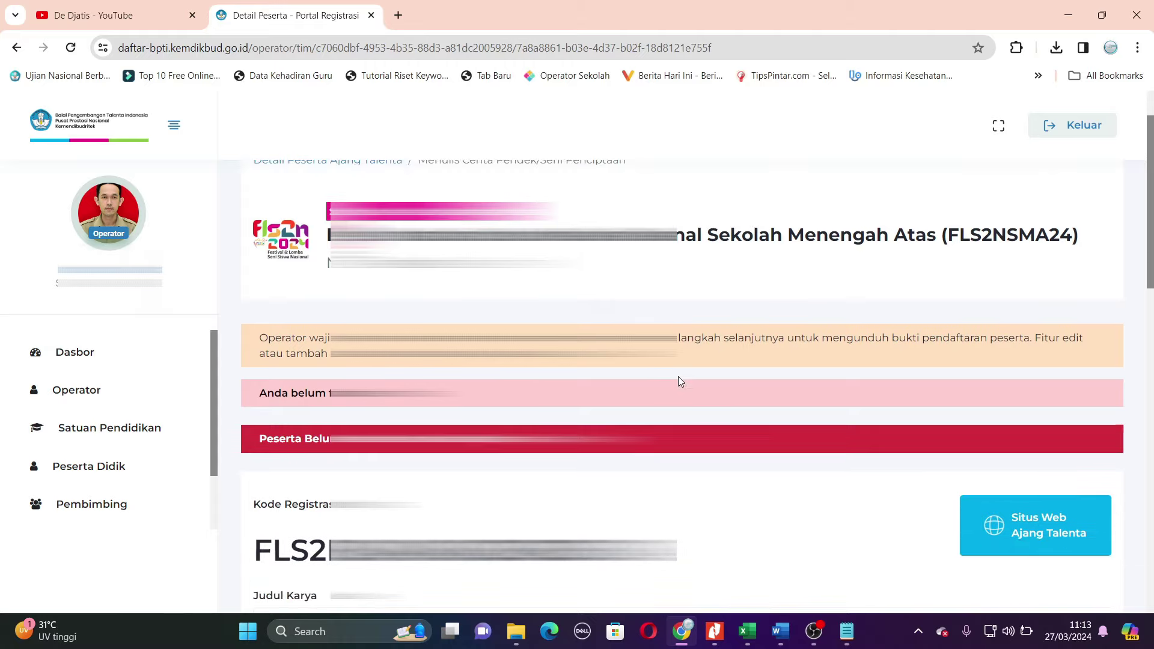
scroll(679, 381, "down", 1)
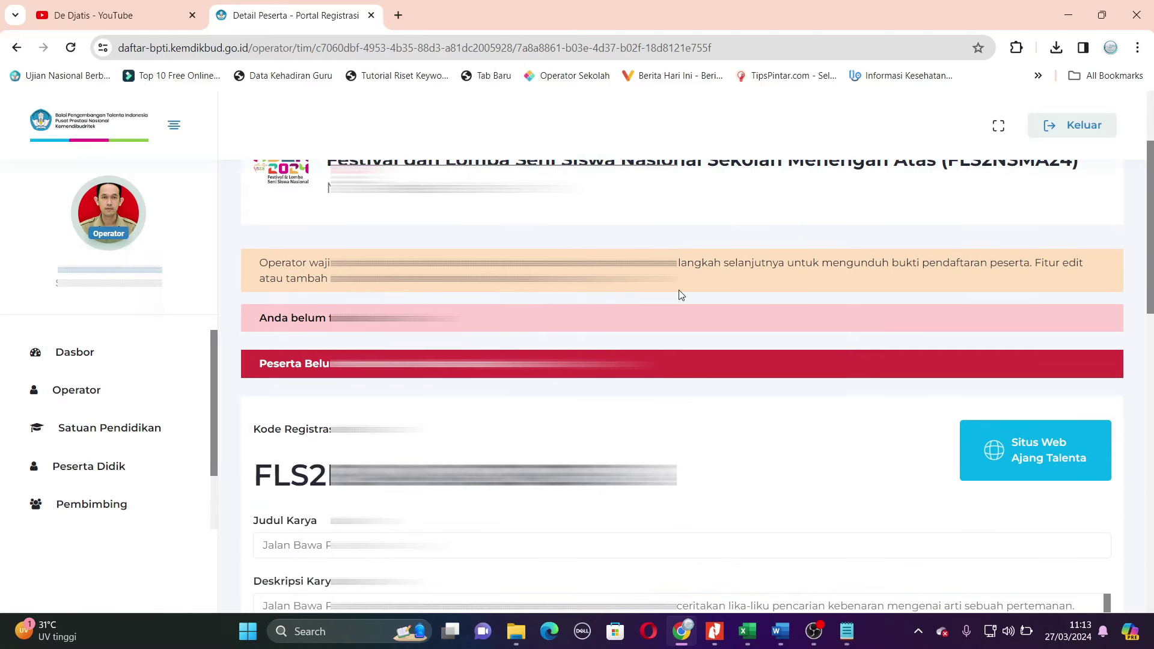
scroll(680, 295, "down", 1)
scroll(680, 293, "down", 2)
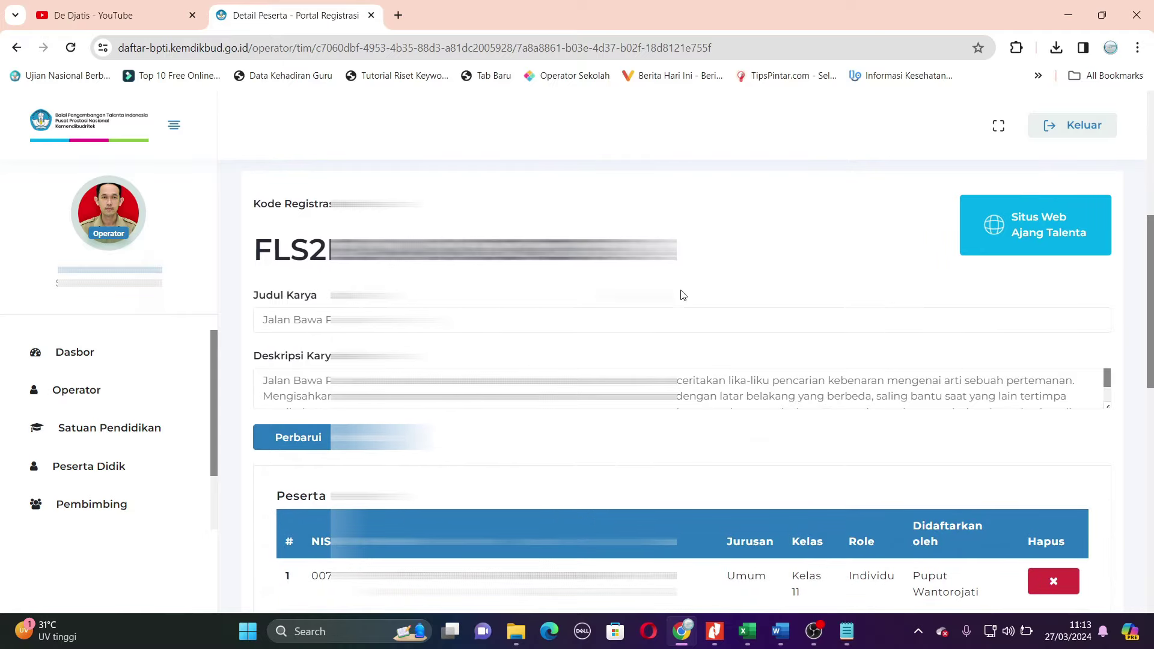
scroll(787, 313, "down", 2)
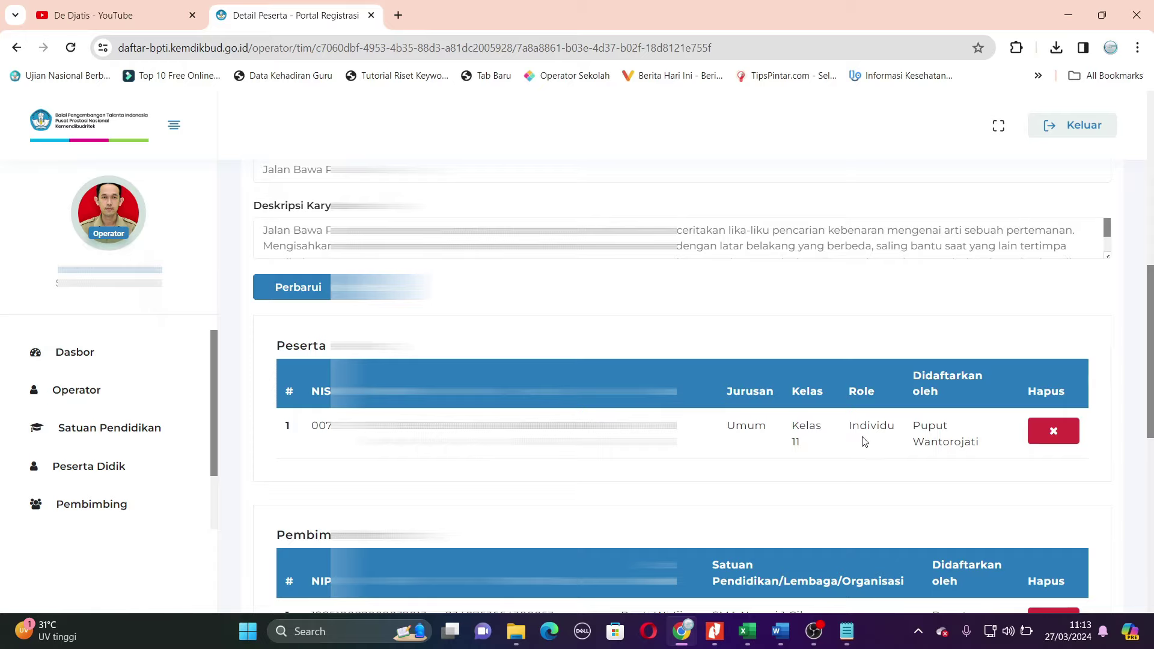
scroll(863, 443, "down", 3)
scroll(778, 451, "down", 3)
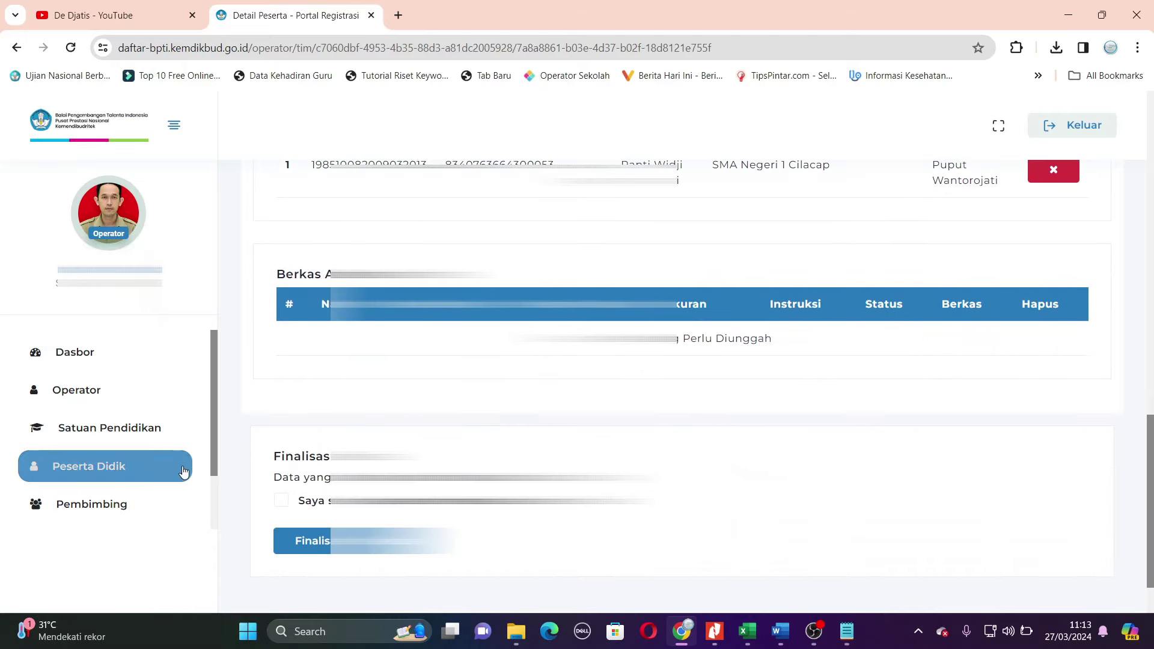
- Agree to the Finalisasi statement, finalise the Menulis Cerita Pendek entry and confirm with OK
left_click(281, 500)
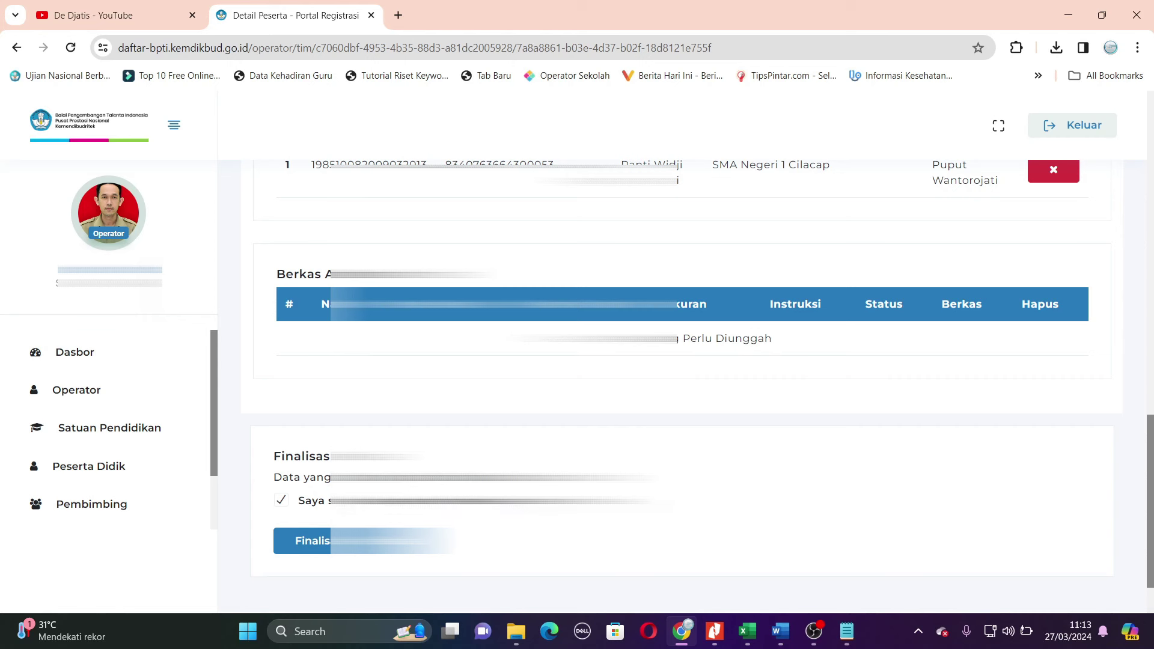
left_click(328, 542)
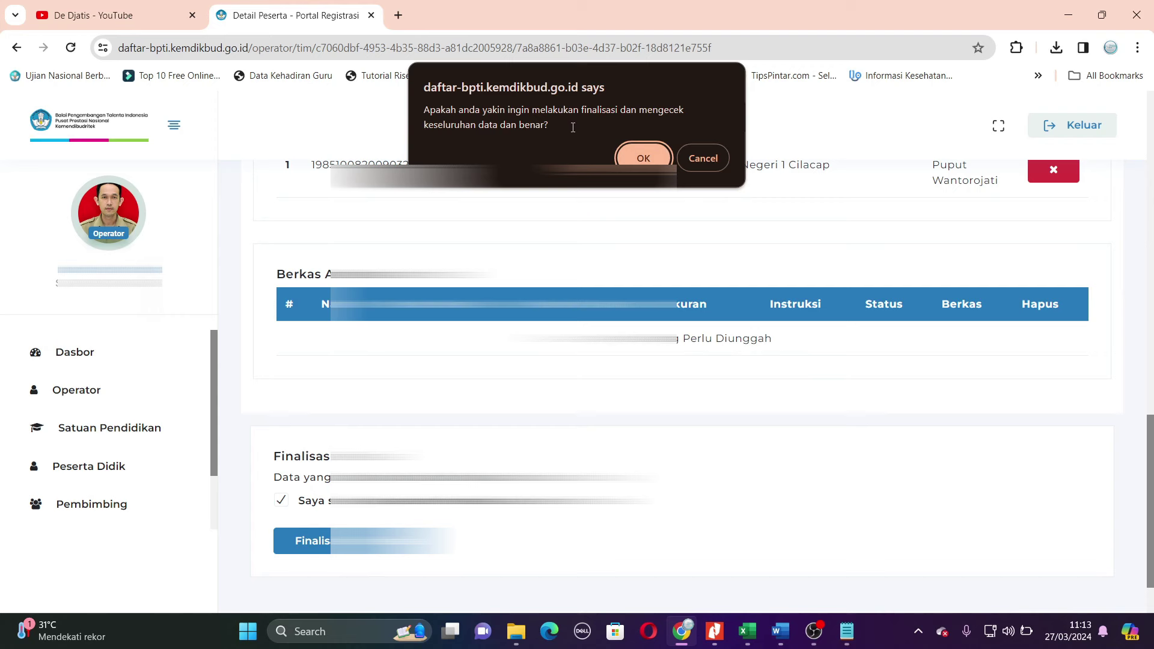
left_click(642, 157)
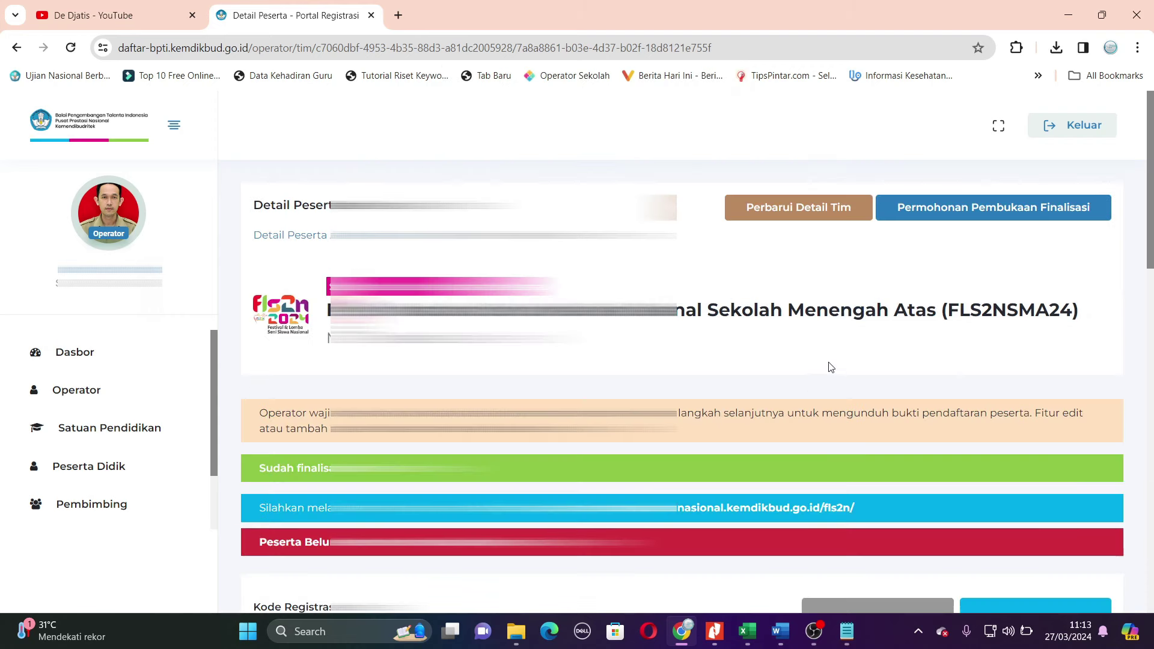
scroll(829, 364, "down", 2)
scroll(828, 367, "down", 1)
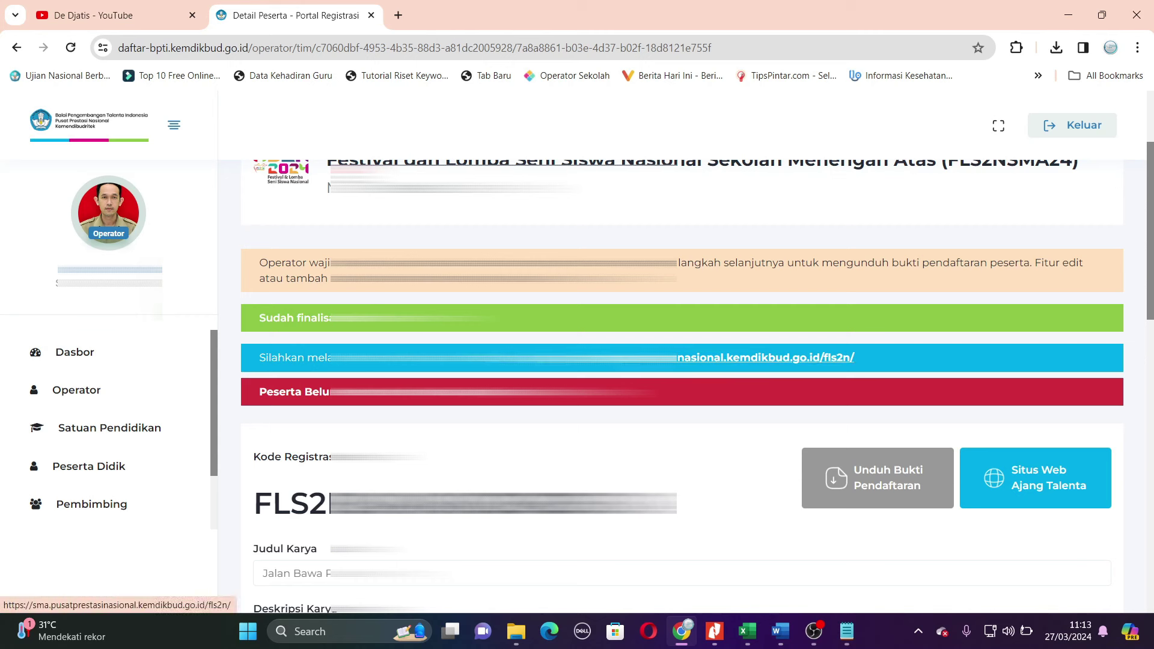
- Open the FLS2N Aplikasi Ajang login page in a new browser tab
right_click(684, 363)
left_click(691, 373)
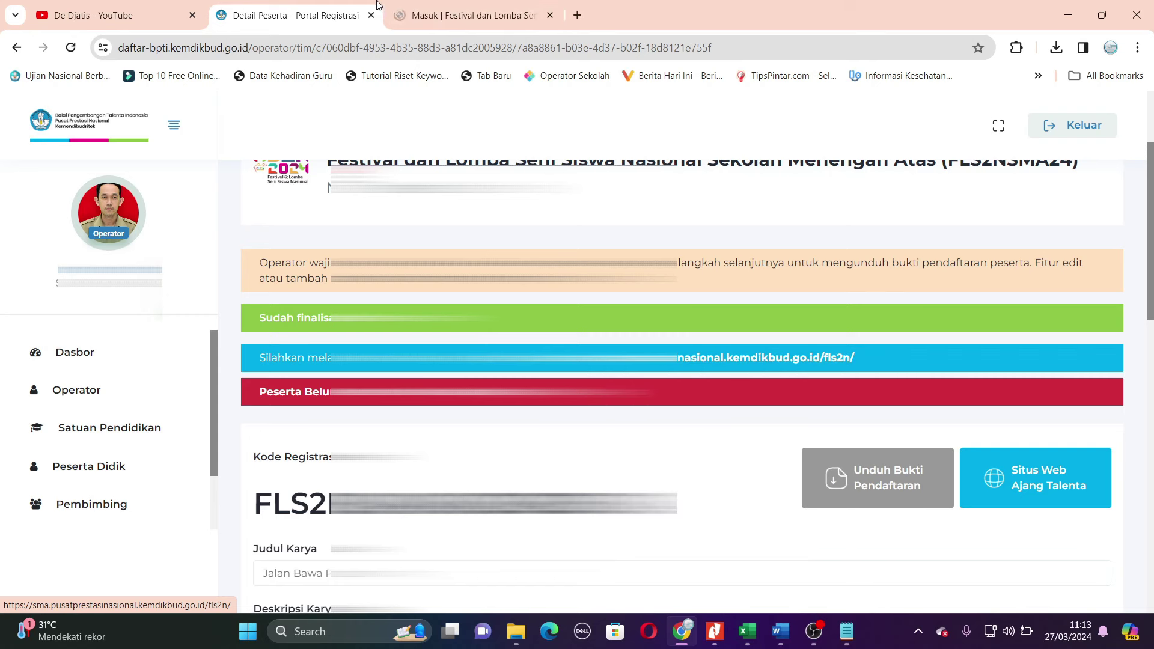
left_click(443, 15)
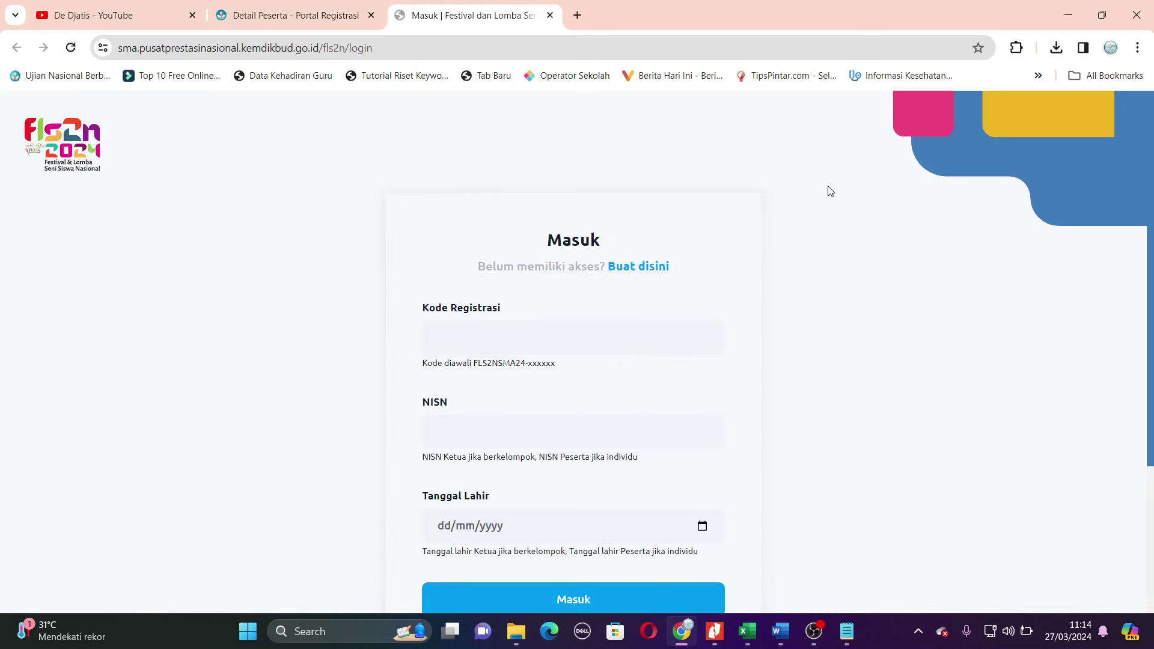
scroll(866, 251, "down", 1)
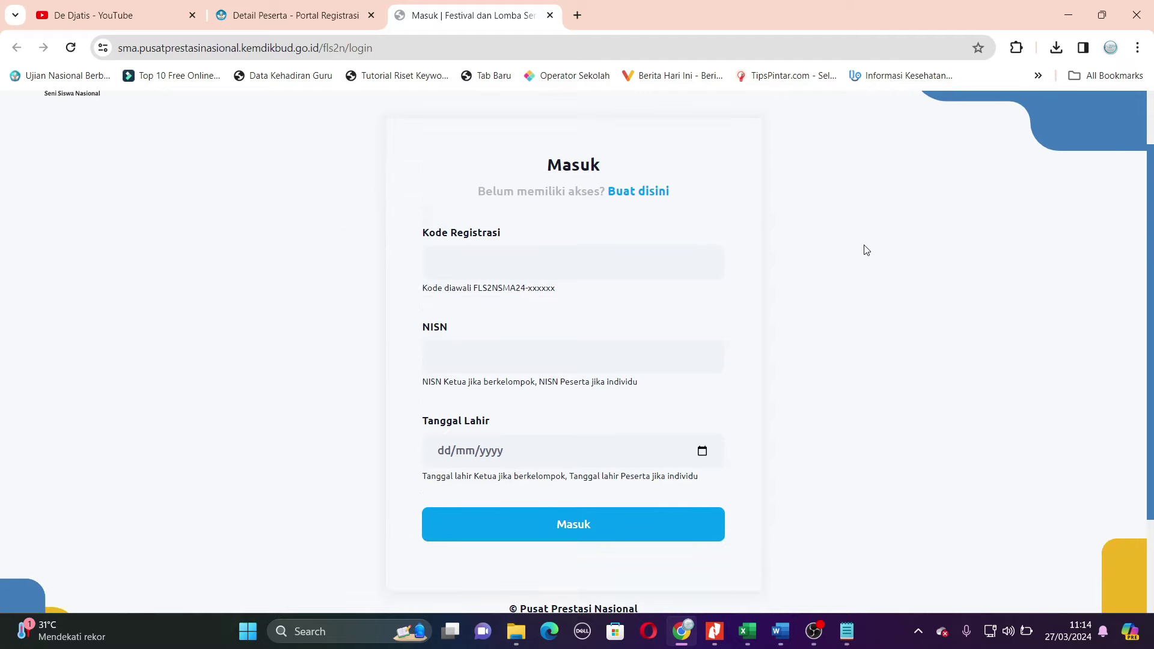
key("ctrl+shift+Tab")
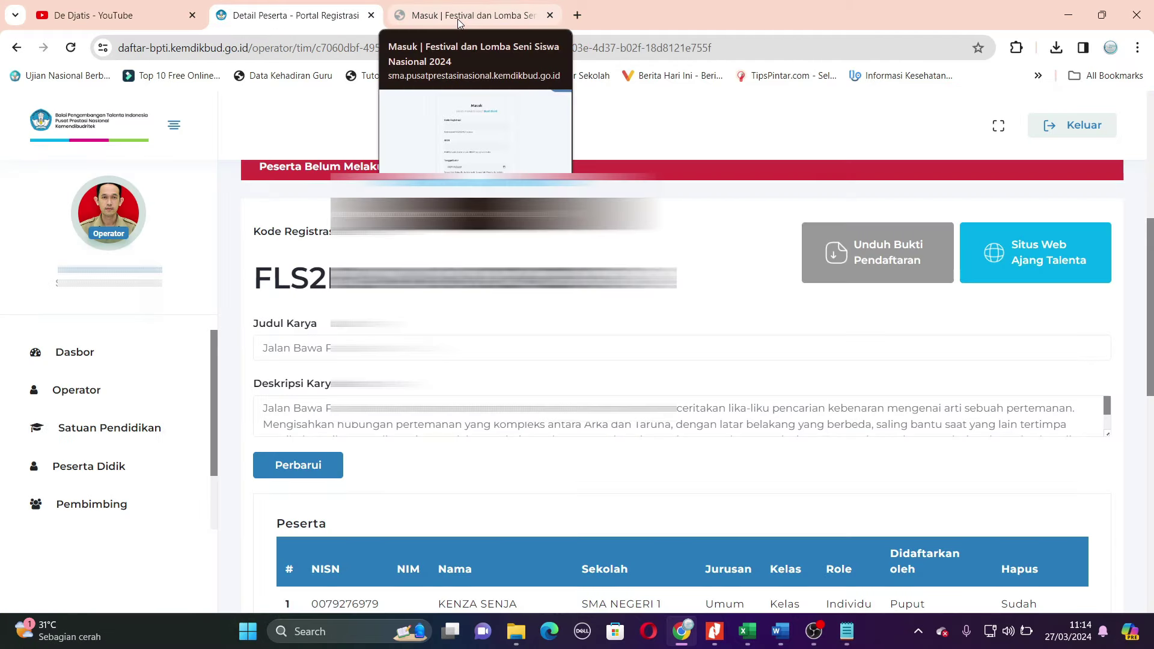
left_click(430, 24)
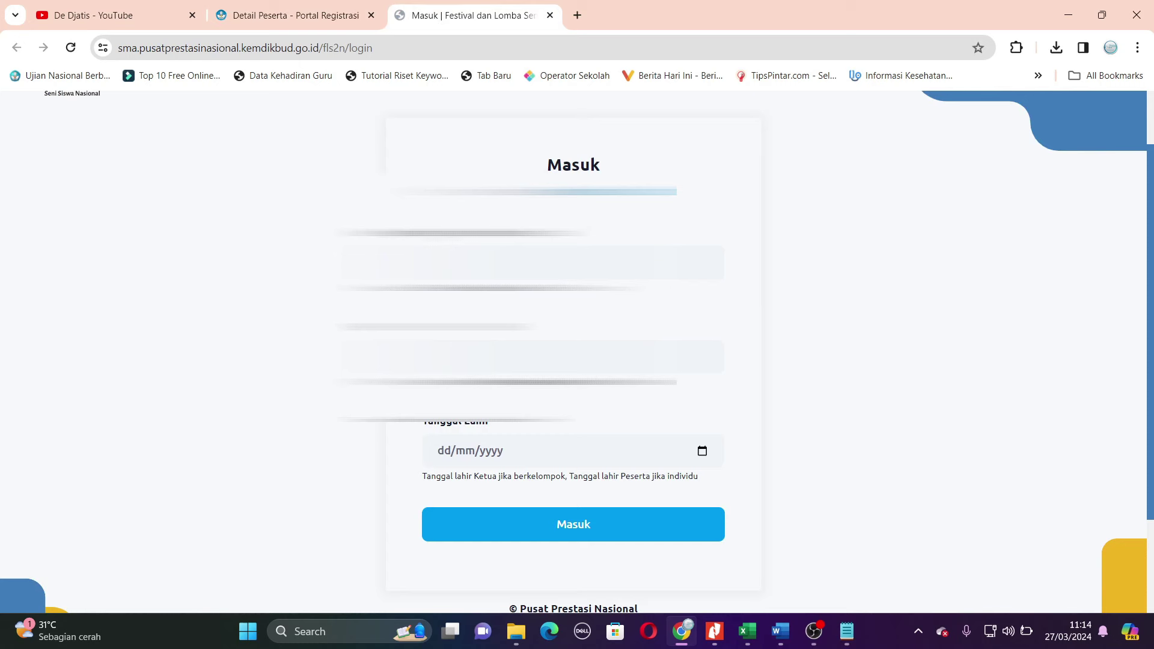
key("ctrl+shift+Tab")
- Copy the Kode Registrasi from Detail Peserta into the FLS2N login form
left_click_drag(254, 274, 677, 276)
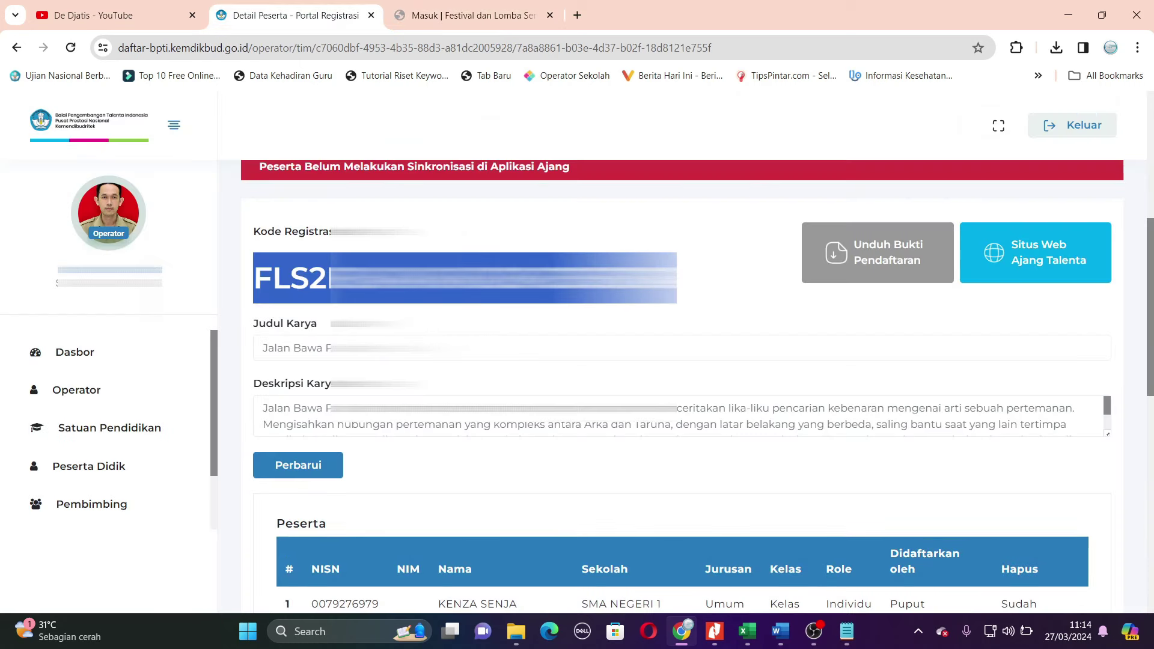
key("ctrl+Tab")
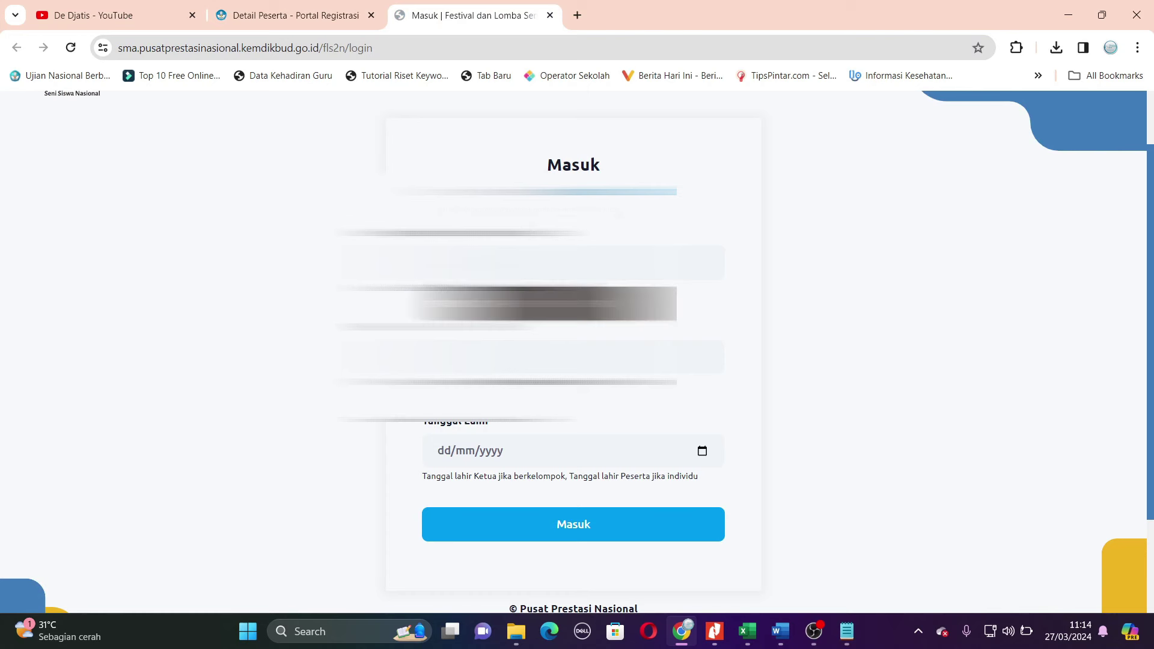
key("ctrl+v")
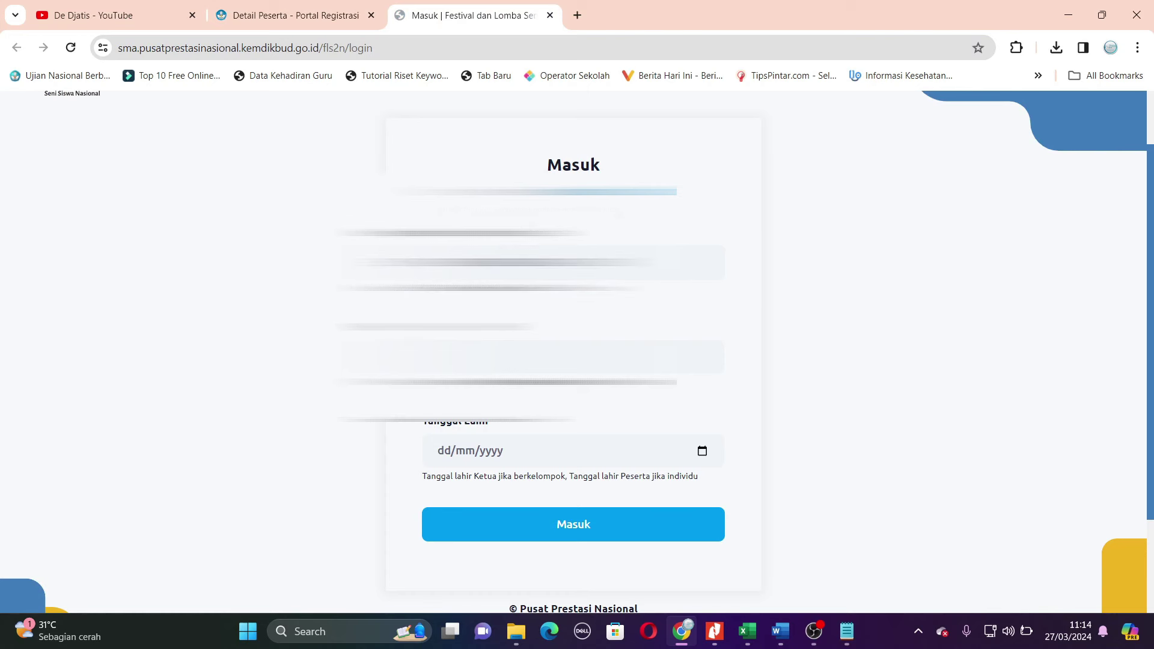
- Copy the participant's NISN from Detail Peserta into the login form's NISN field
key("ctrl+shift+Tab")
scroll(682, 385, "down", 3)
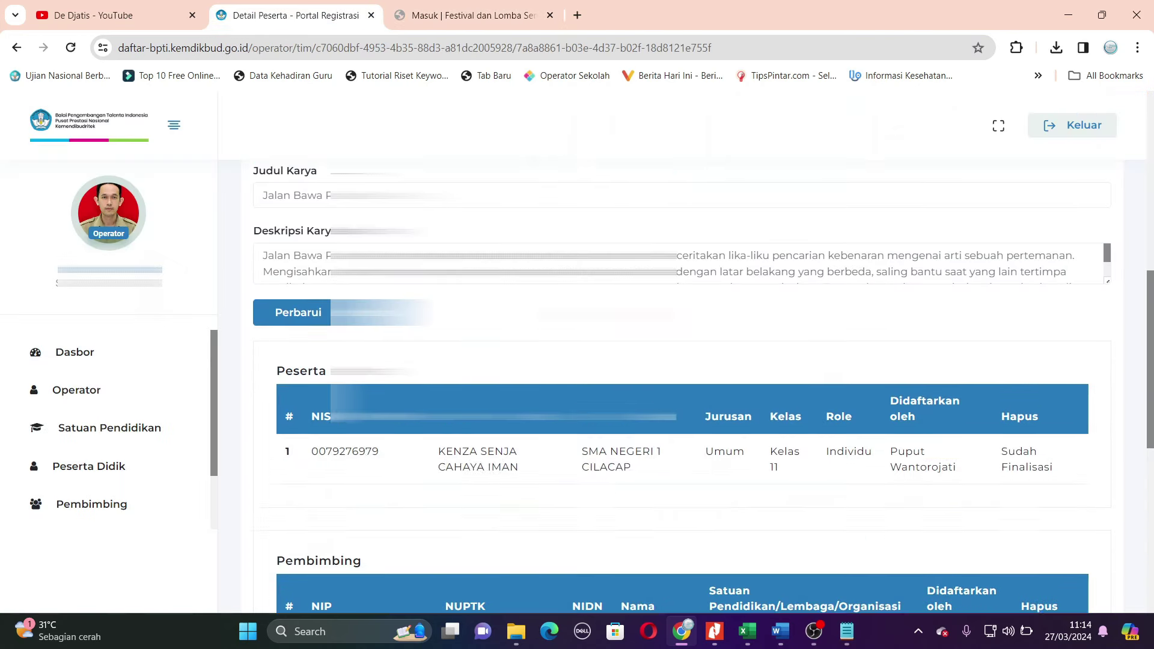
scroll(683, 384, "down", 1)
left_click_drag(379, 380, 312, 383)
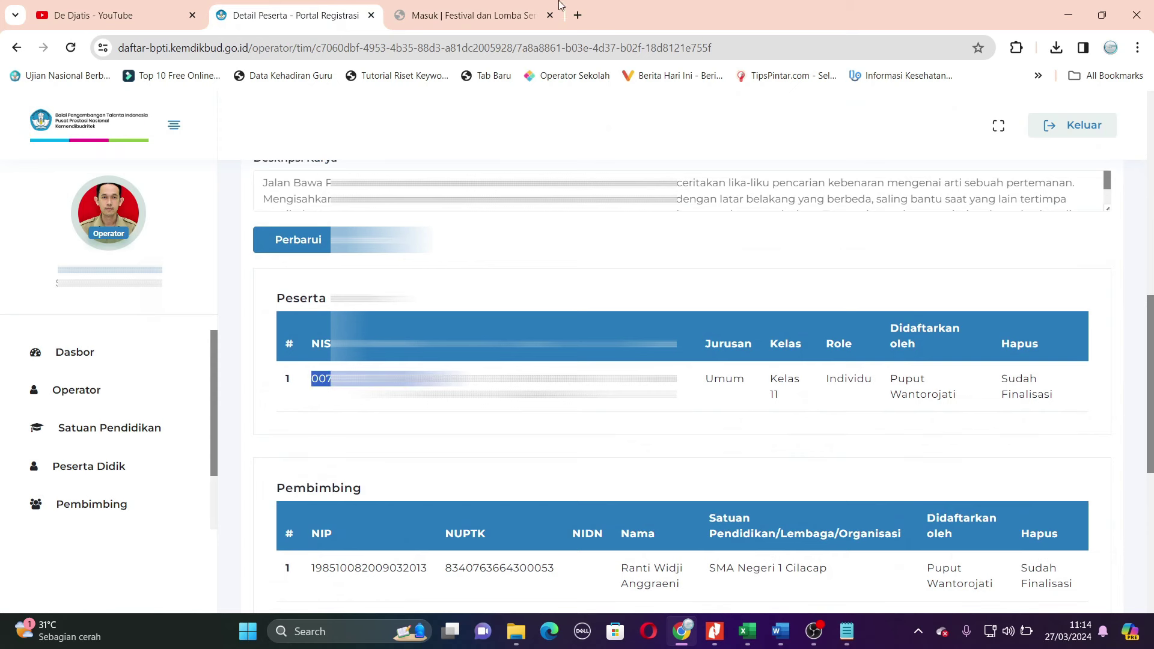
key("ctrl+Tab")
key("ctrl+v")
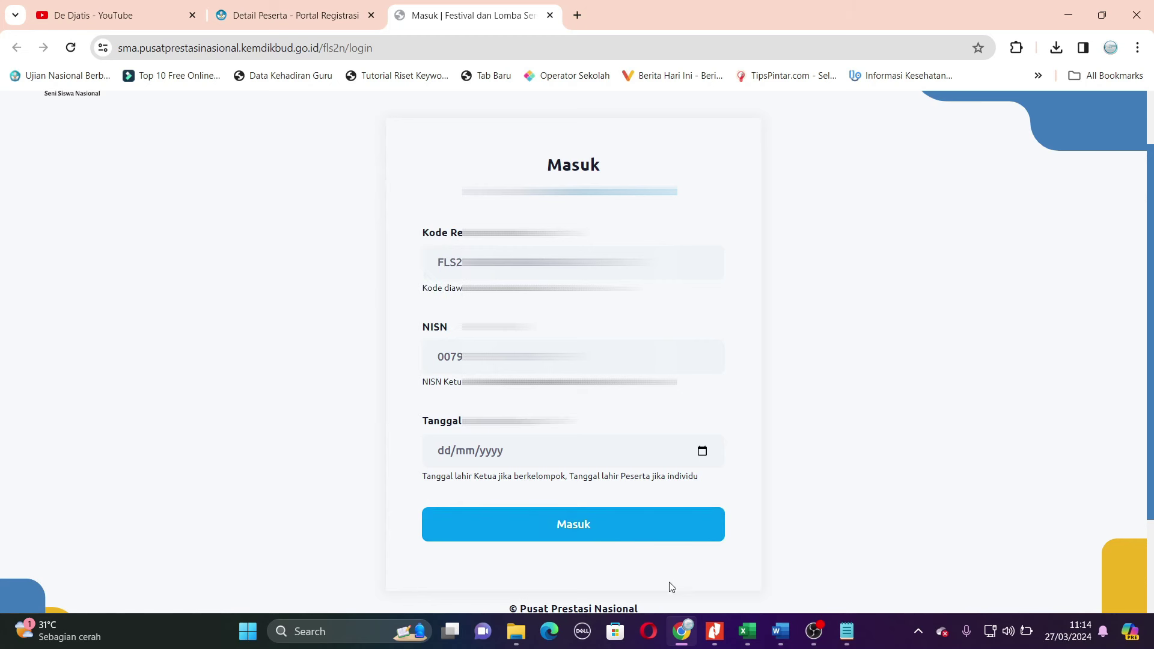
mouse_move(784, 637)
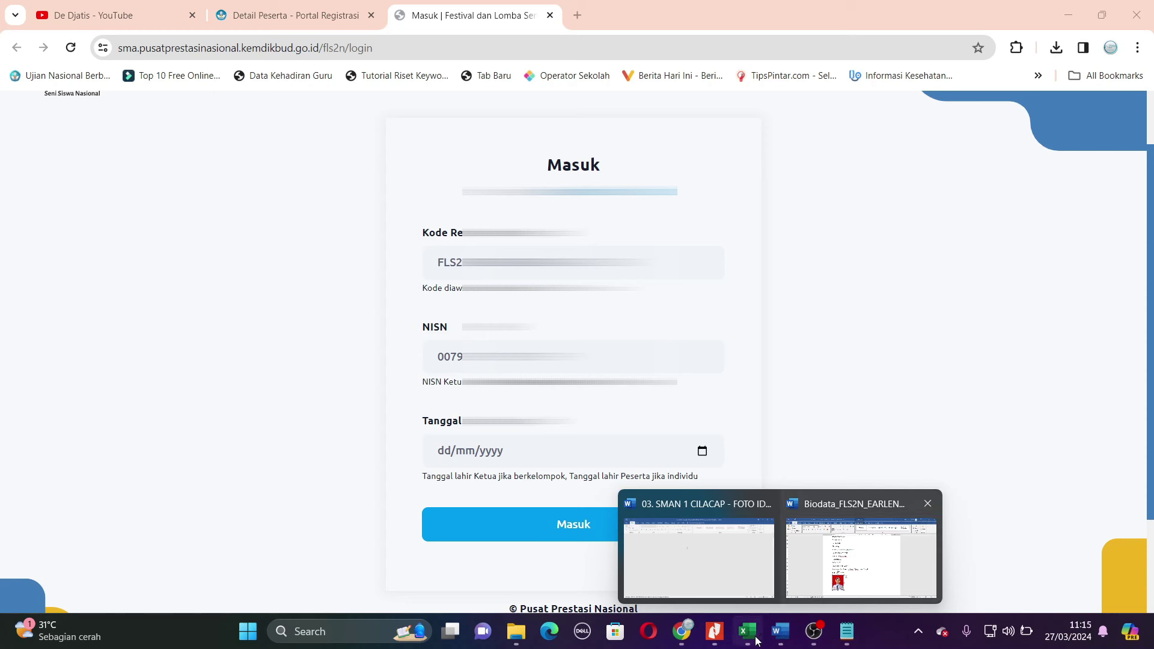
left_click(684, 639)
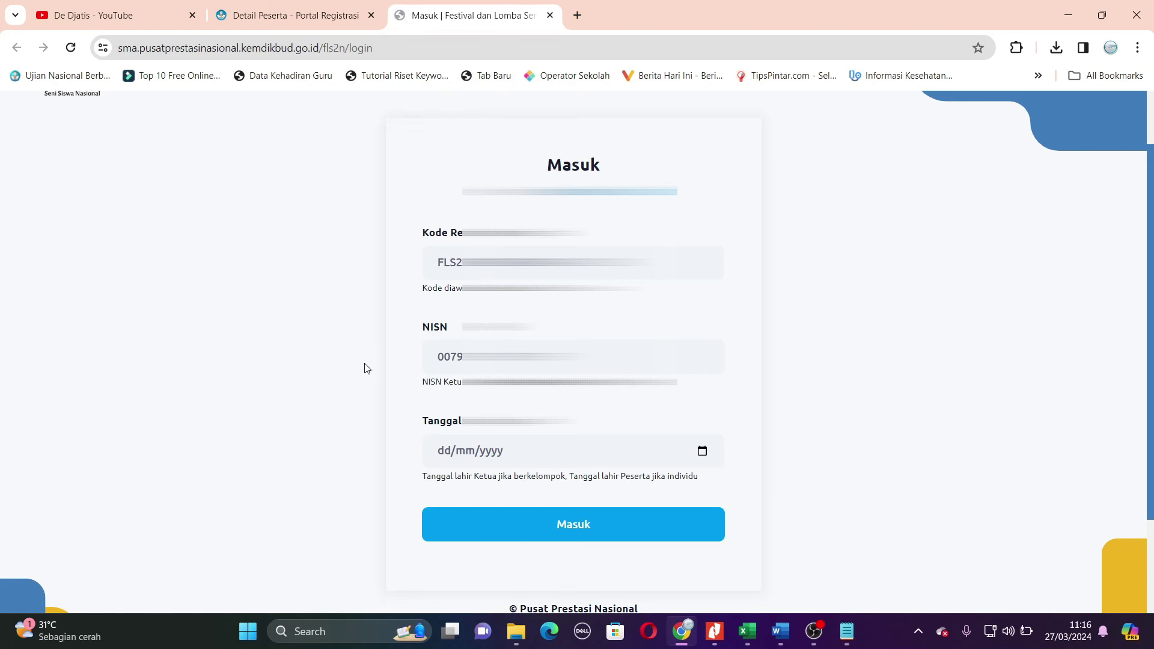
- Enter the participant's date of birth in Tanggal Lahir and sign in with Masuk
left_click(447, 456)
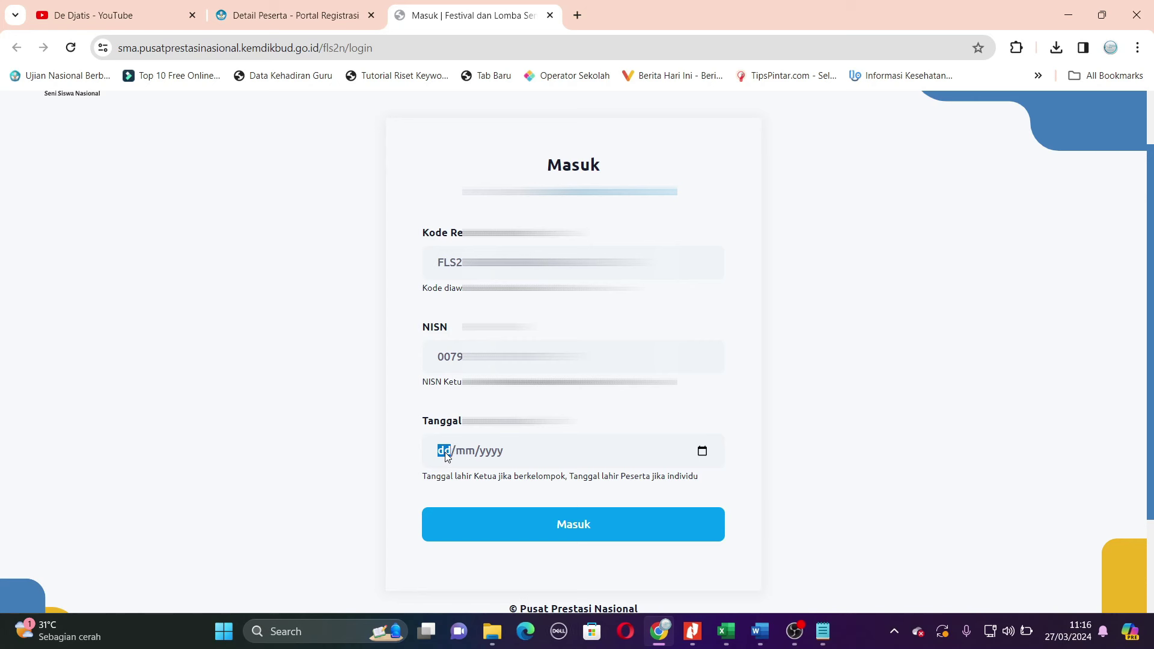
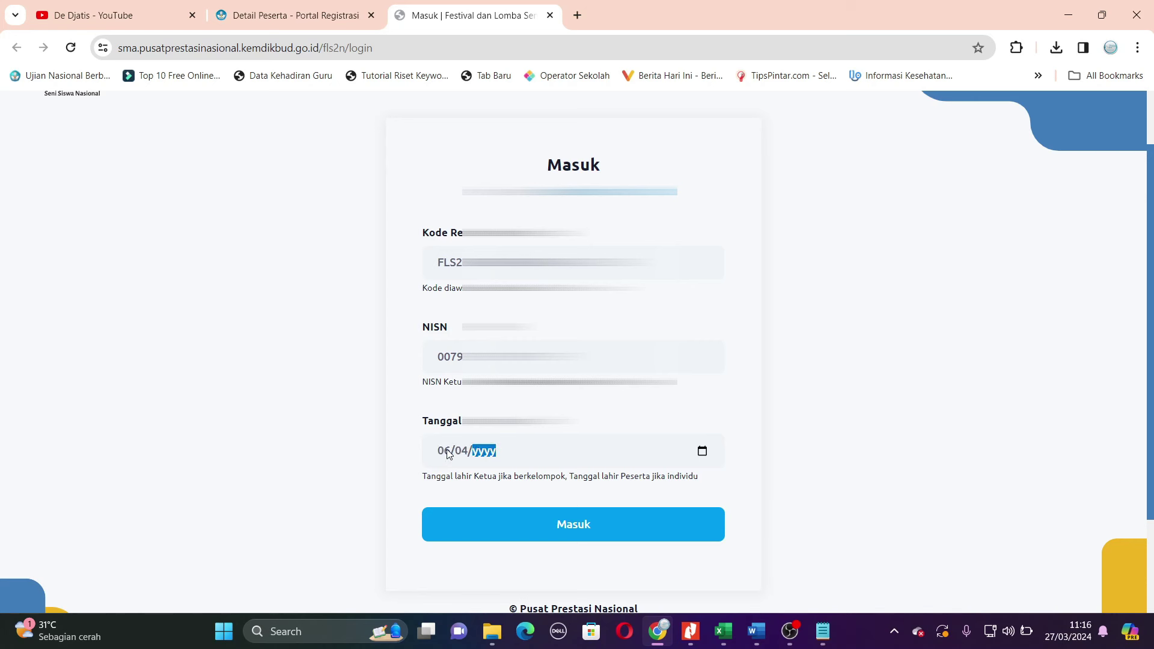
scroll(843, 417, "down", 1)
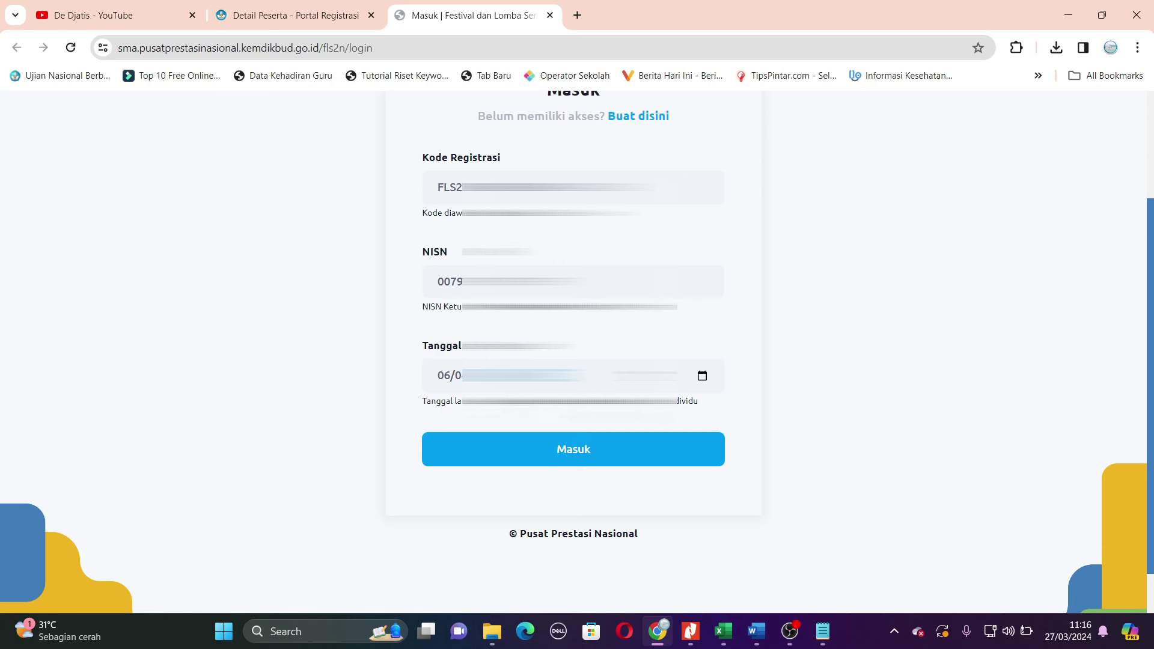
left_click(577, 455)
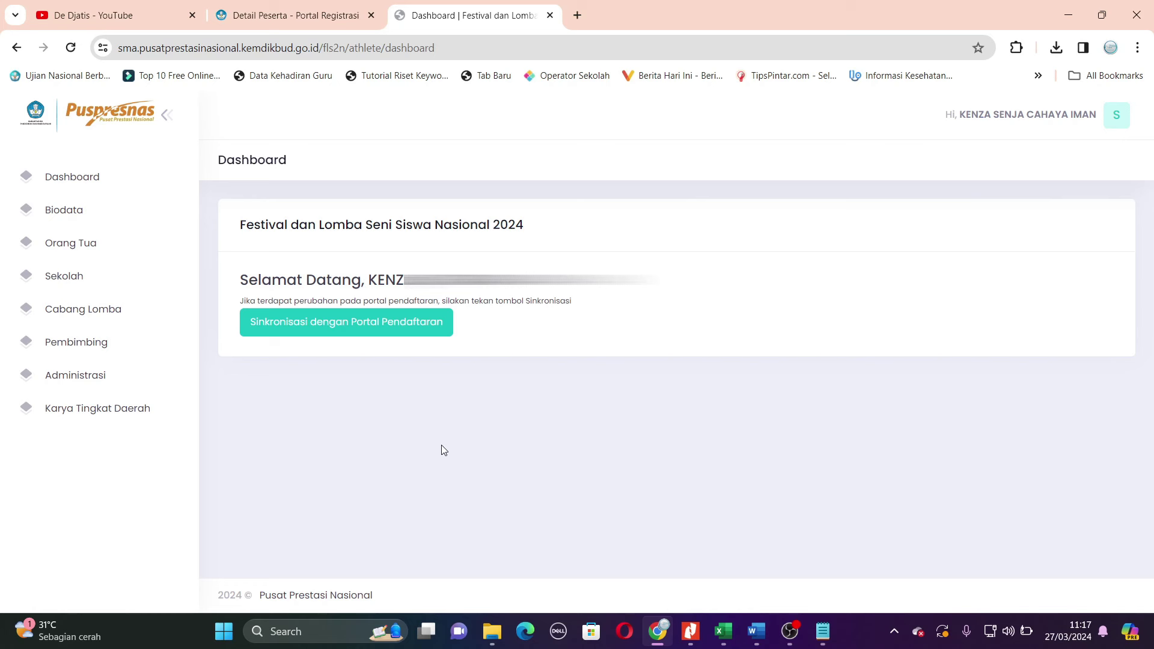
- Run 'Sinkronisasi dengan Portal Pendaftaran' from the FLS2N dashboard
left_click(369, 330)
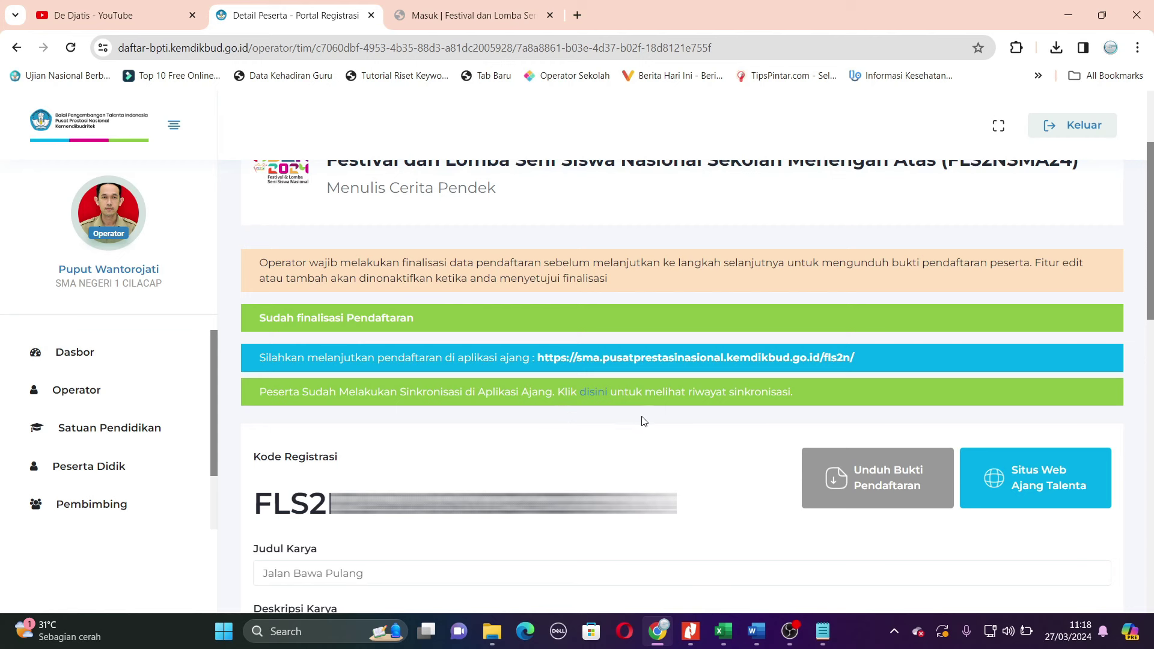
- Check the Riwayat Sinkronisasi, then download bukti-pendaftaran (1).pdf and open it
left_click(596, 393)
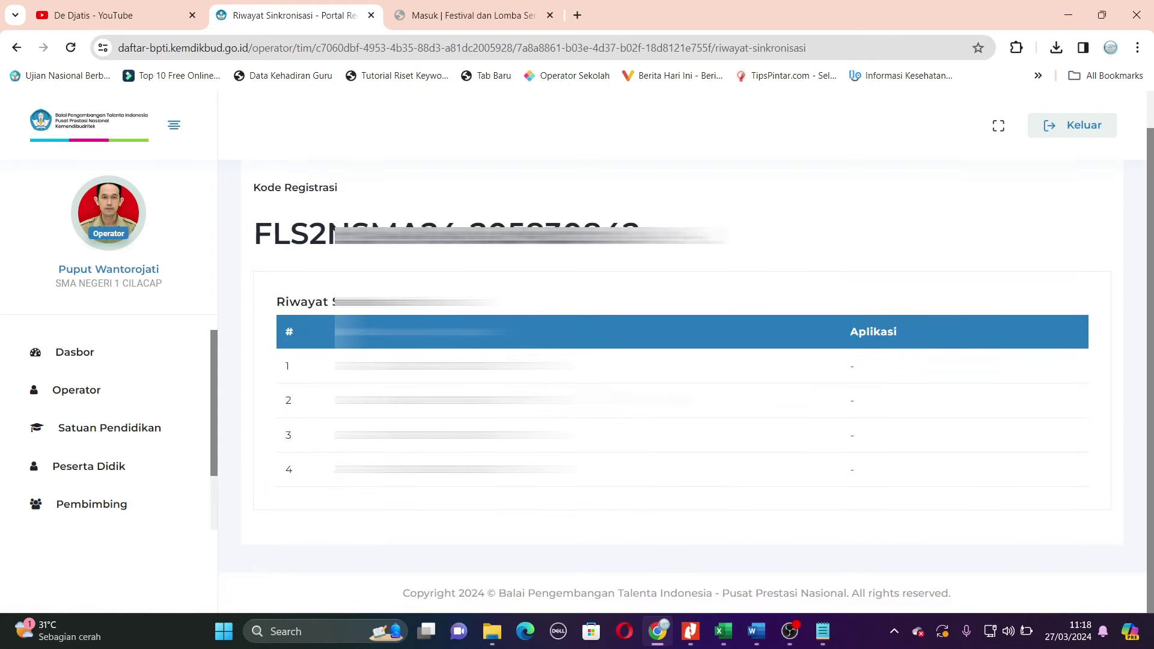
key("alt+Left")
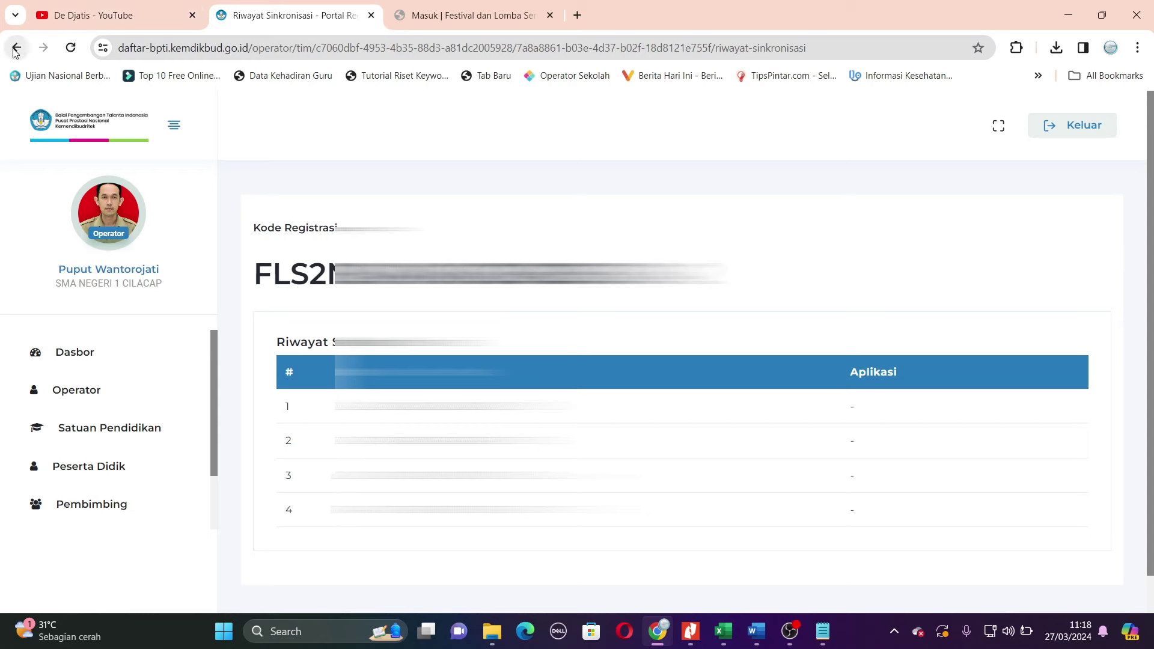
scroll(775, 367, "down", 2)
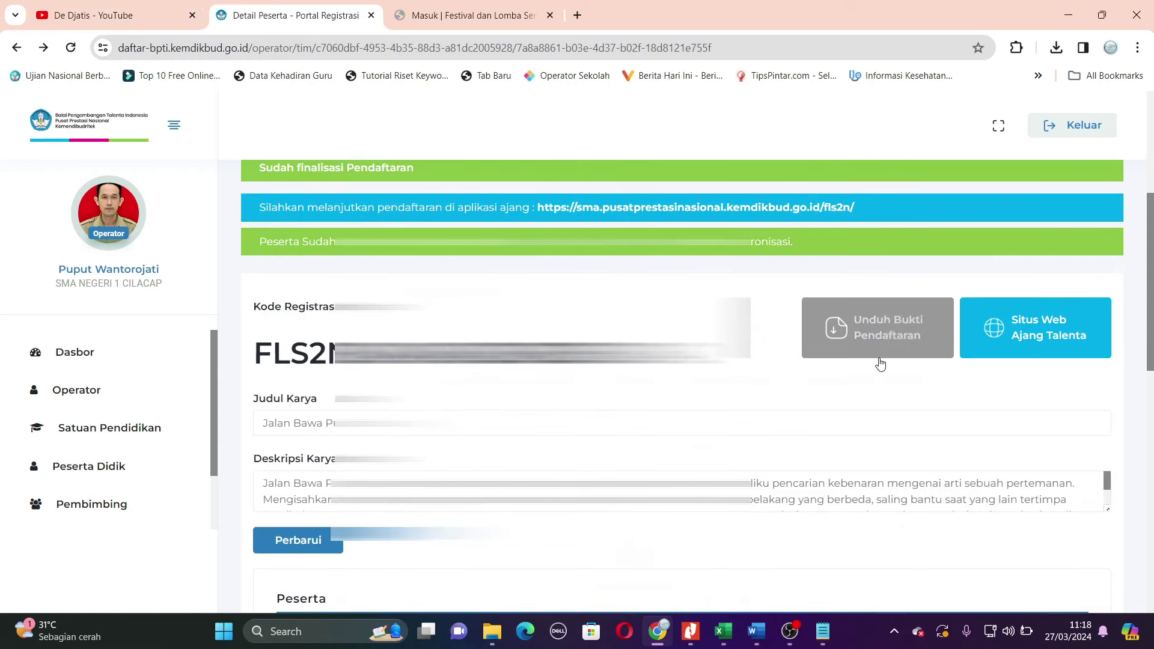
scroll(683, 384, "down", 6)
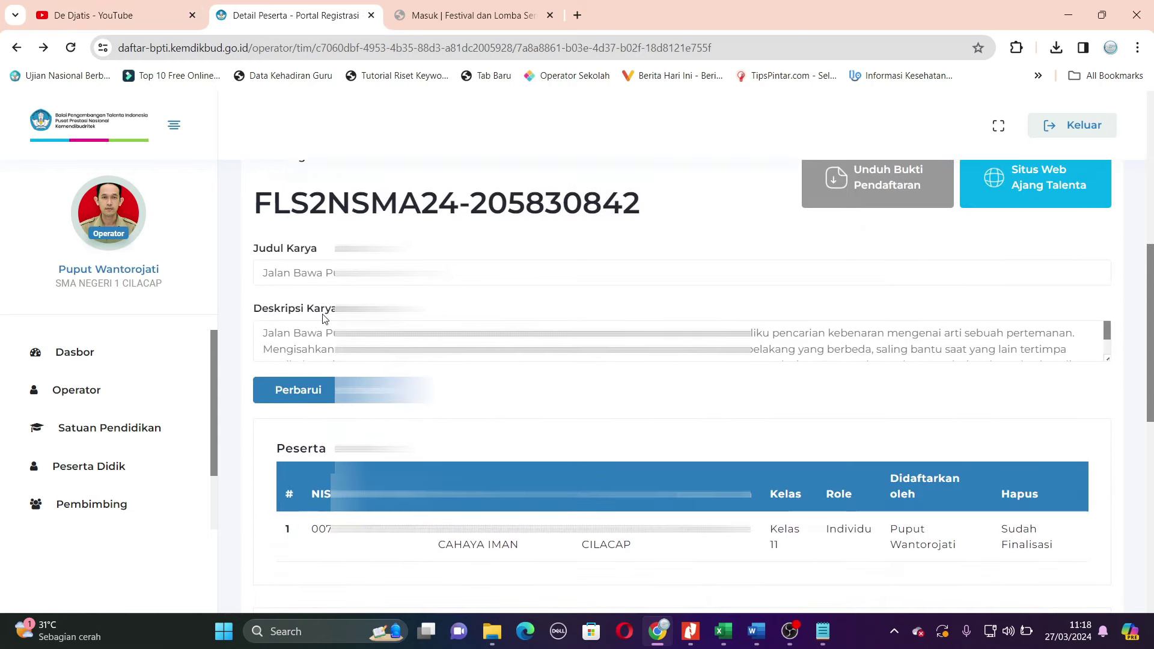
scroll(682, 384, "down", 5)
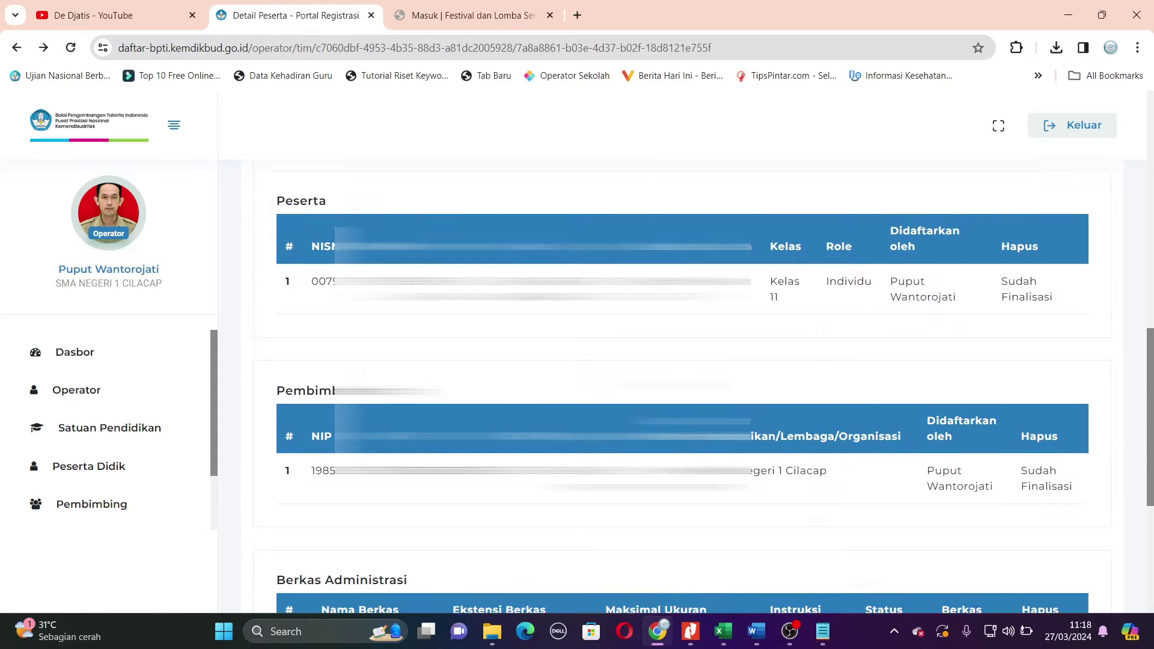
scroll(682, 385, "up", 6)
scroll(682, 384, "down", 6)
scroll(682, 384, "up", 12)
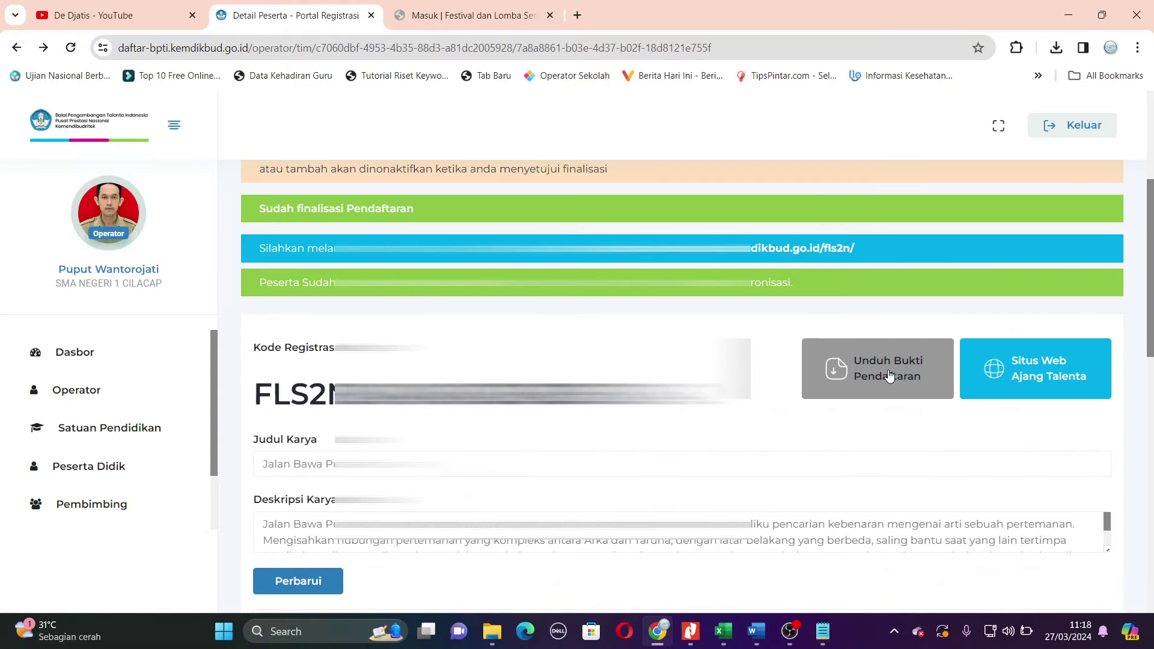
left_click(890, 376)
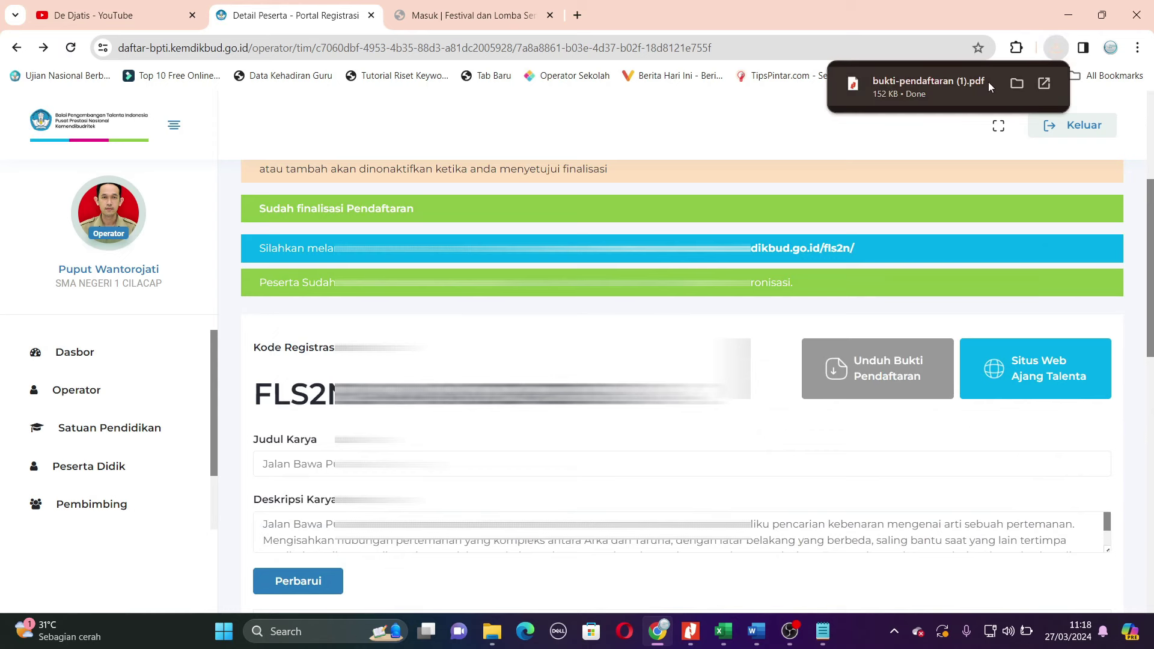
left_click(983, 86)
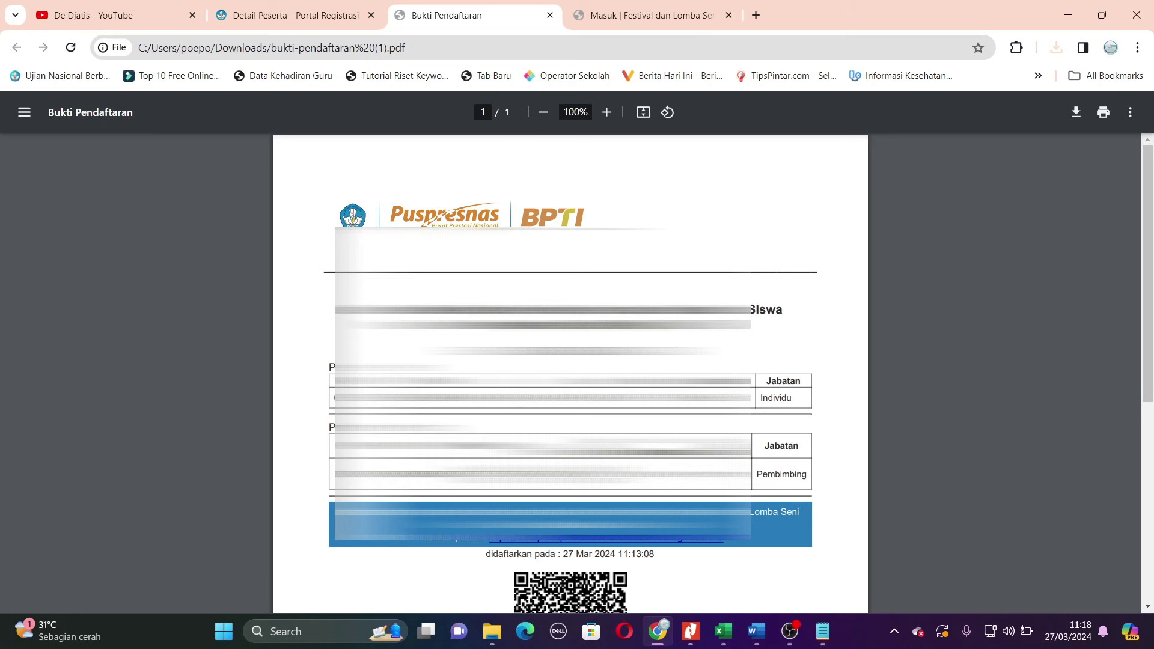
- Save a participant-named copy of the 152 KB proof PDF and return to Detail Peserta
scroll(569, 372, "down", 2)
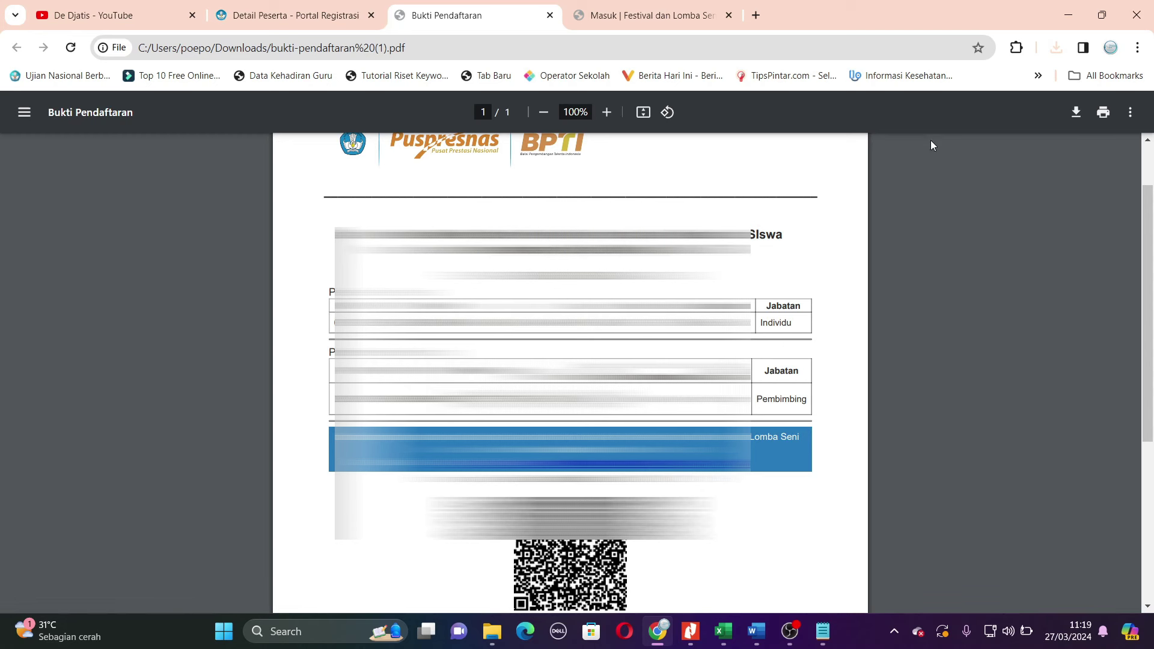
left_click(1074, 113)
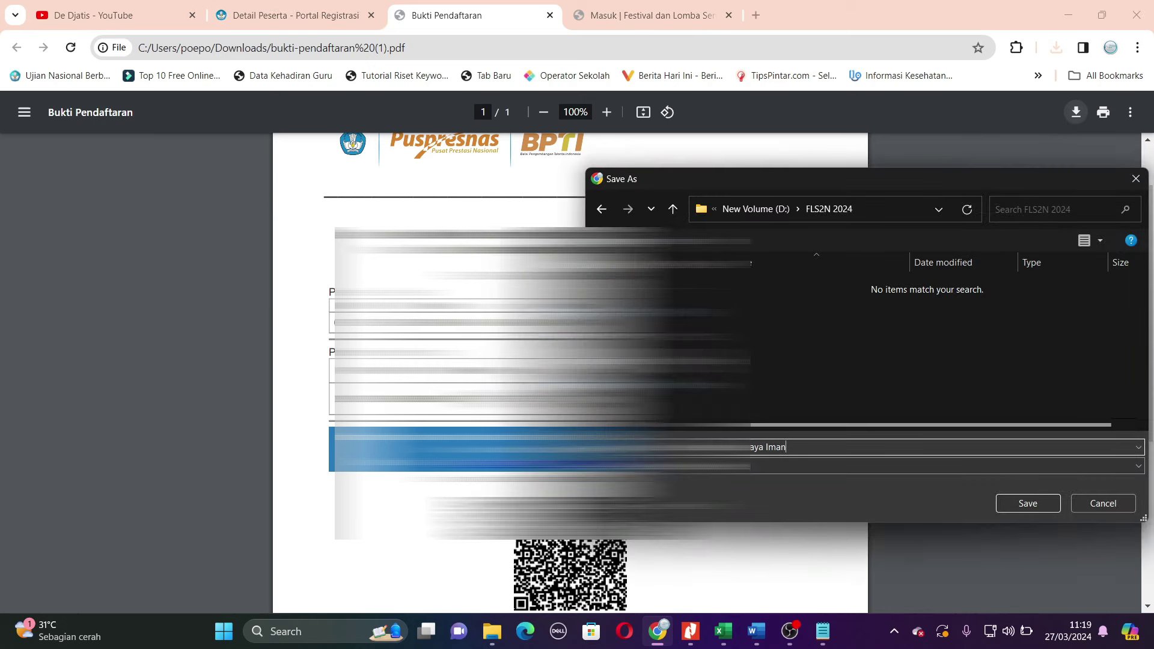
key("Return")
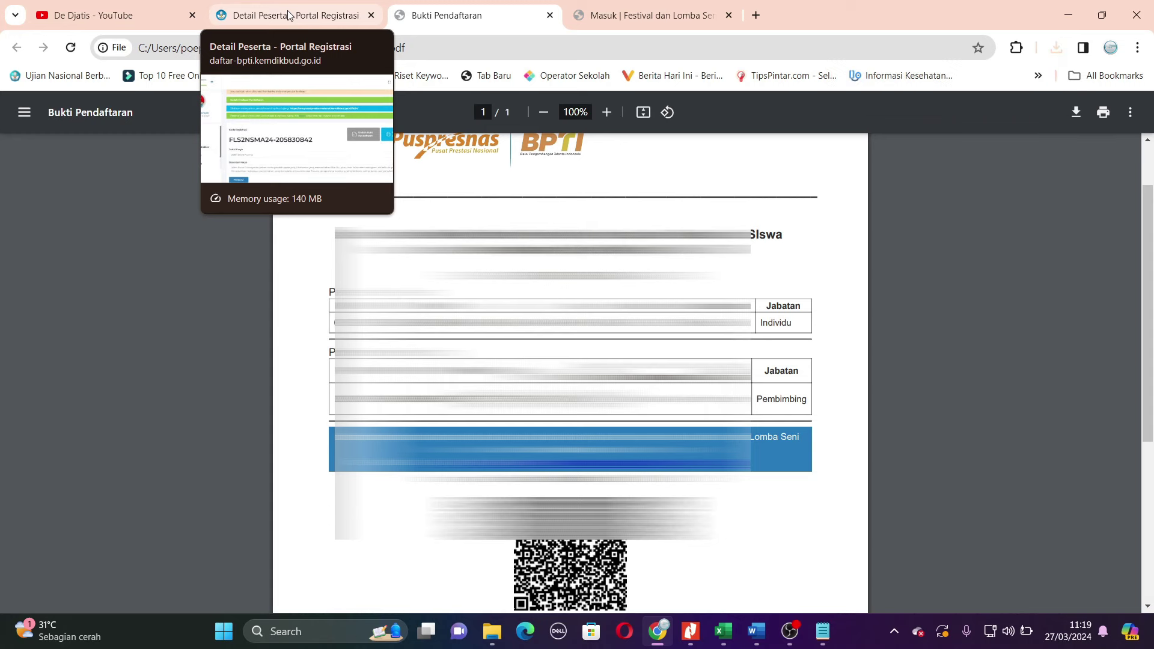
left_click(289, 17)
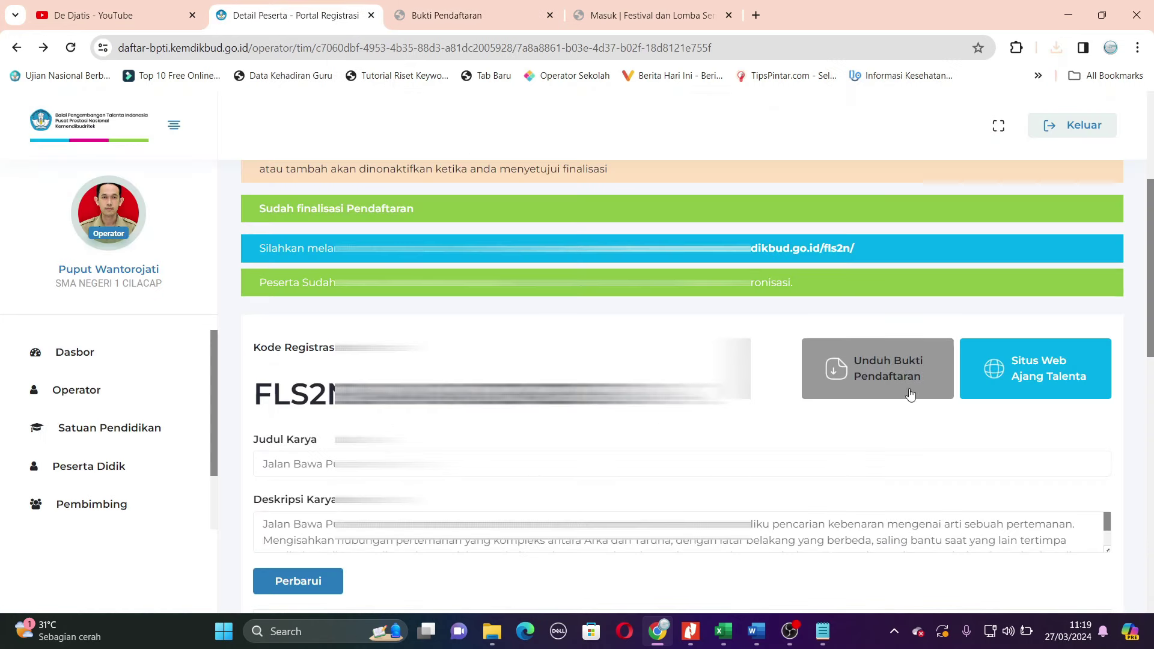